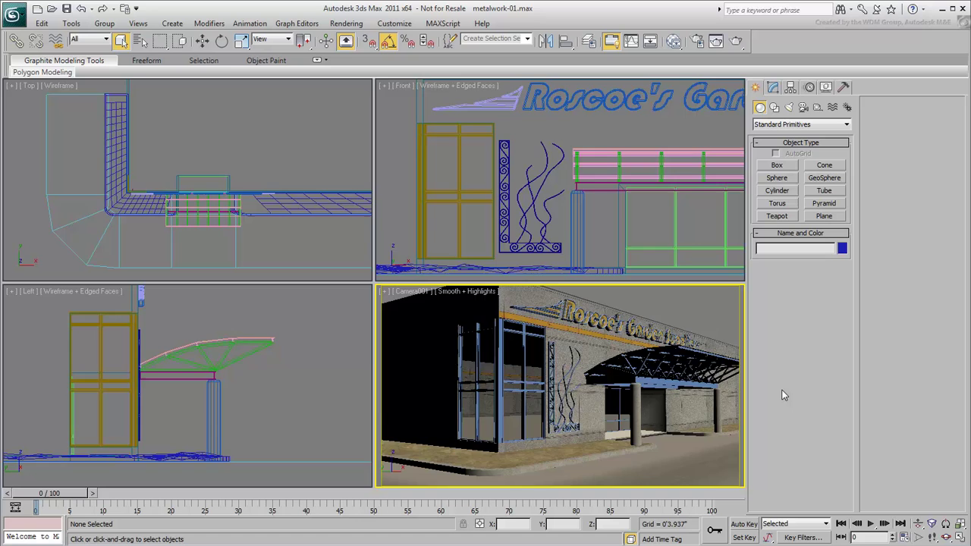
# - Switch the camera viewport to the Camera004 view and delete the existing Mural shape from the wall
pyautogui.hotkey('alt', 'w')
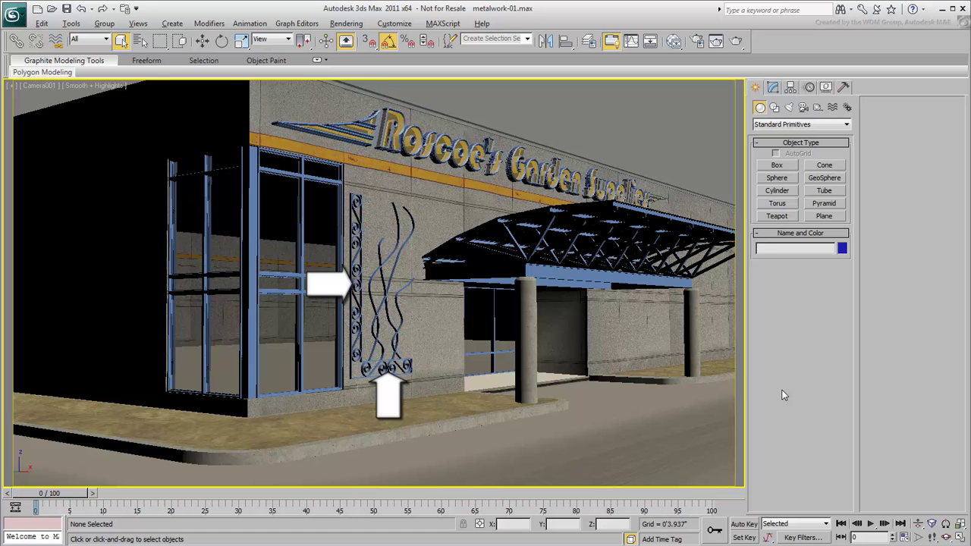
pyautogui.hotkey('alt', 'w')
pyautogui.click(418, 293)
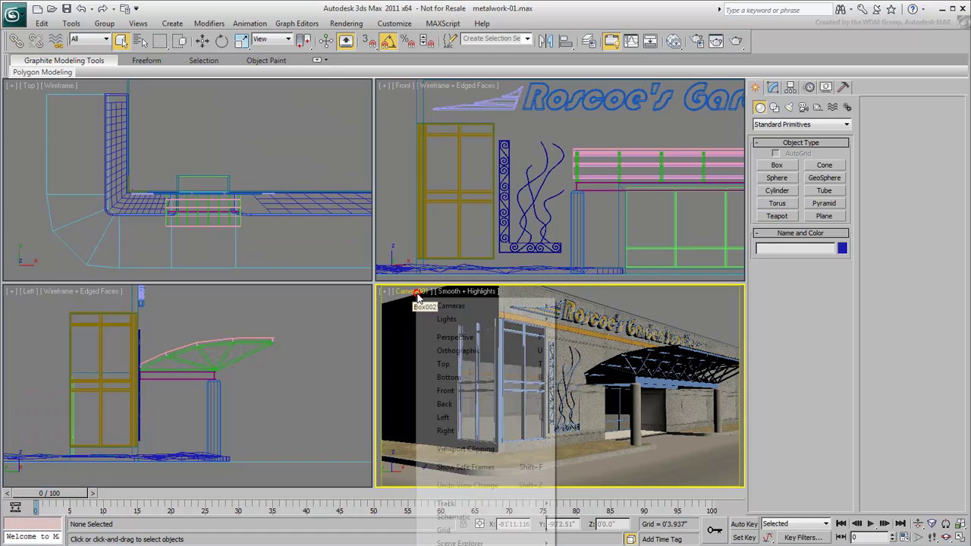
pyautogui.moveTo(440, 306)
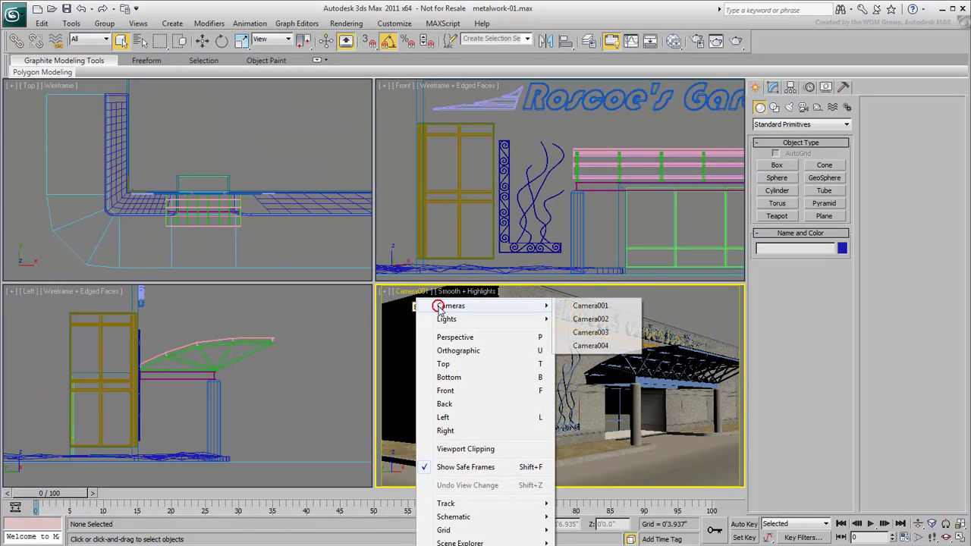
pyautogui.click(590, 346)
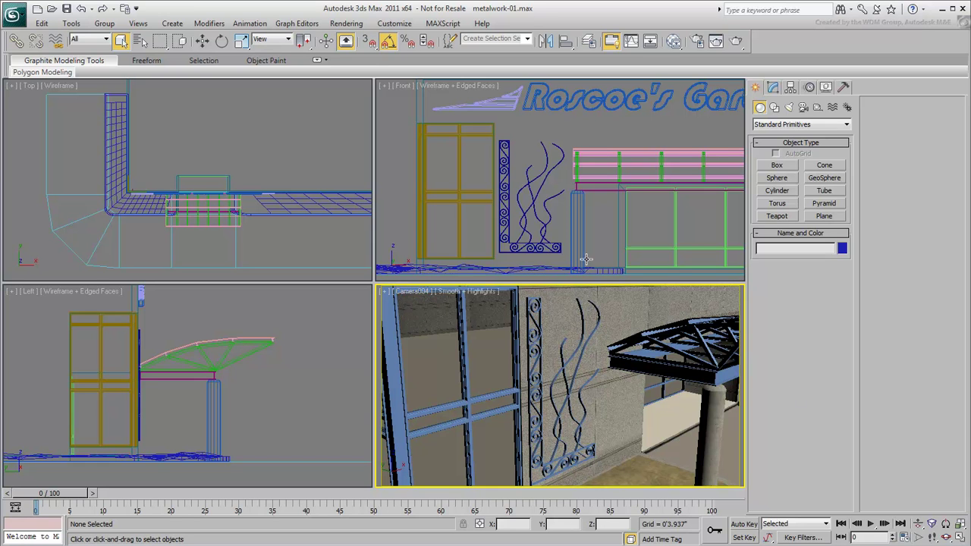
pyautogui.click(546, 249)
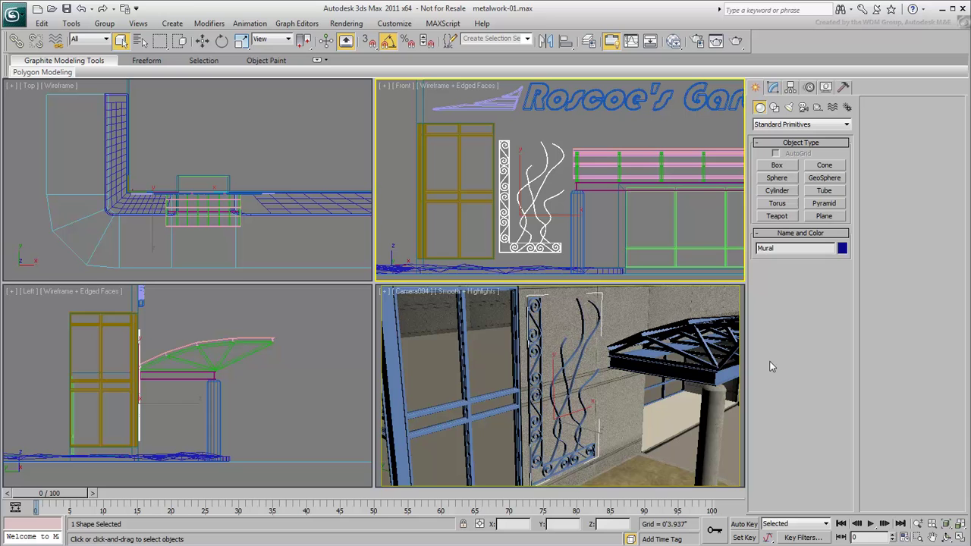
pyautogui.press('Delete')
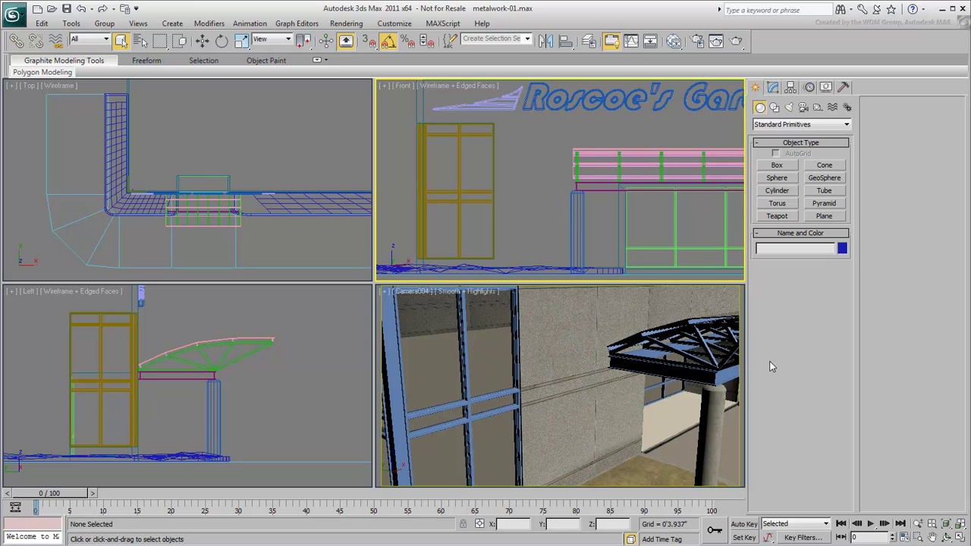
# - Turn on AutoGrid and draw a circle on the wall between the windows and the canopy
pyautogui.click(774, 107)
pyautogui.click(777, 187)
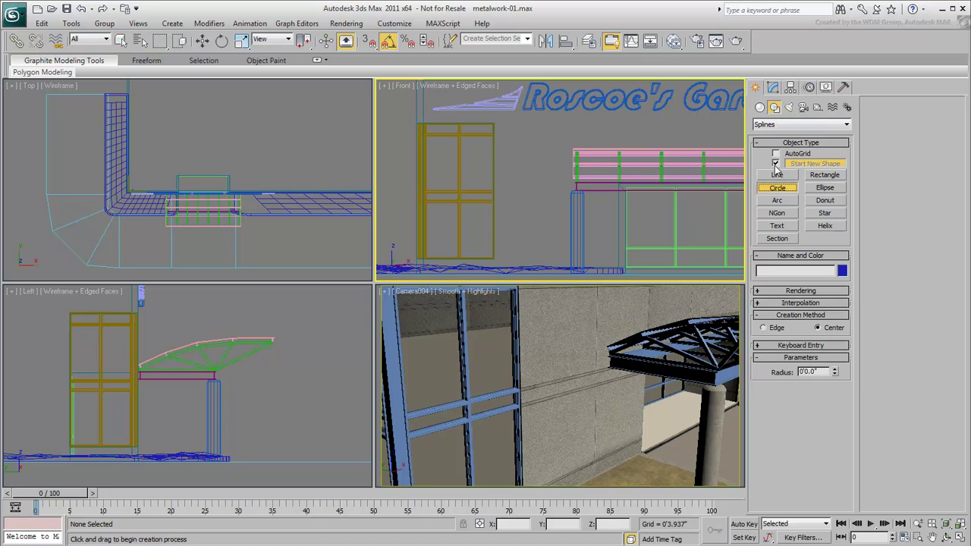
pyautogui.click(776, 153)
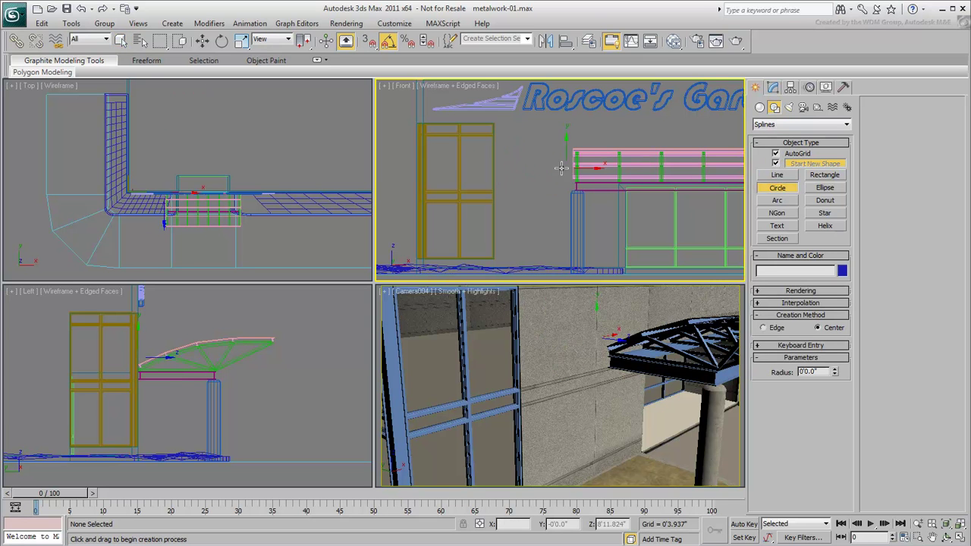
pyautogui.click(520, 182)
pyautogui.moveTo(516, 183); pyautogui.dragTo(527, 183)
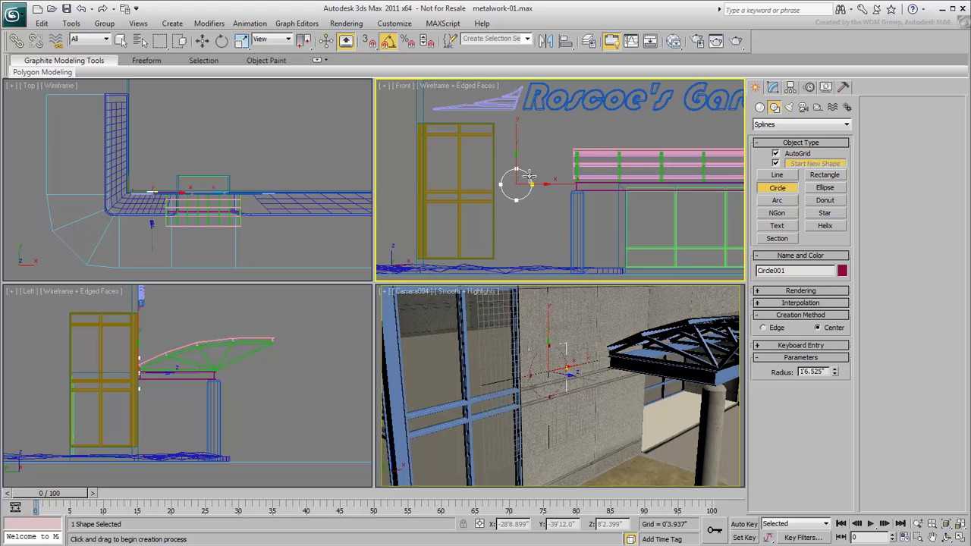
# - Draw a six-sided NGon with a radius of about 1'7" below the circle, plus an ellipse above it
pyautogui.click(777, 213)
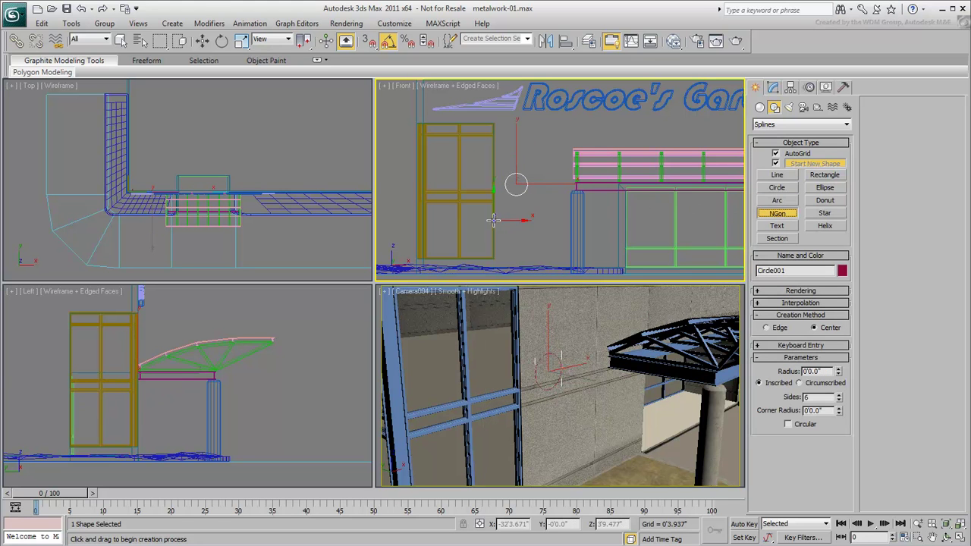
pyautogui.moveTo(531, 220); pyautogui.dragTo(543, 210)
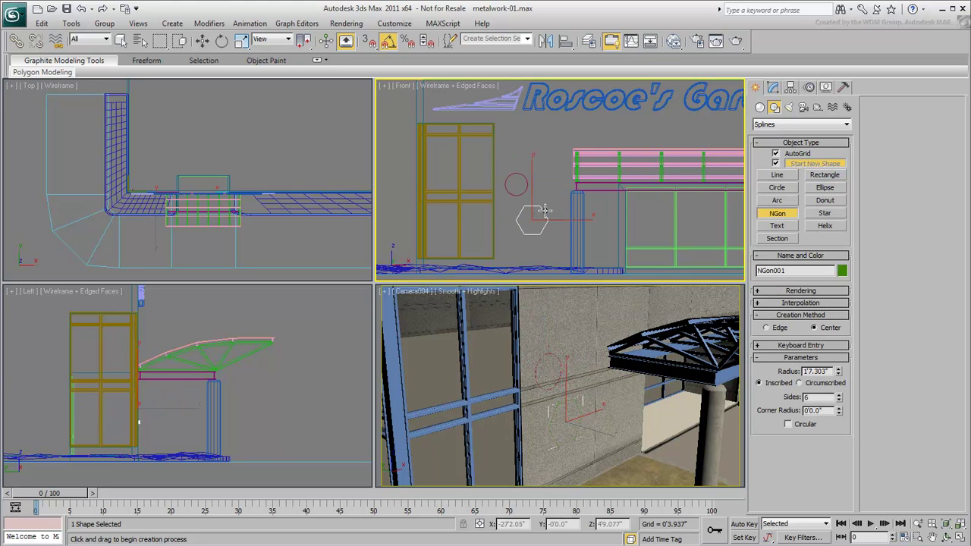
pyautogui.click(825, 188)
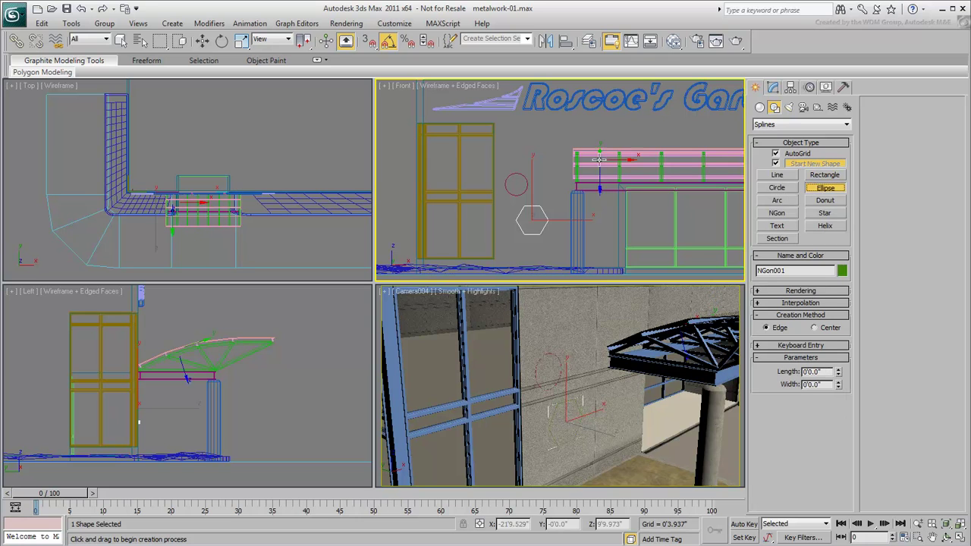
pyautogui.moveTo(537, 149); pyautogui.dragTo(566, 133)
# - Delete the ellipse, the circle and the hexagon from the wall
pyautogui.rightClick(551, 160)
pyautogui.press('Delete')
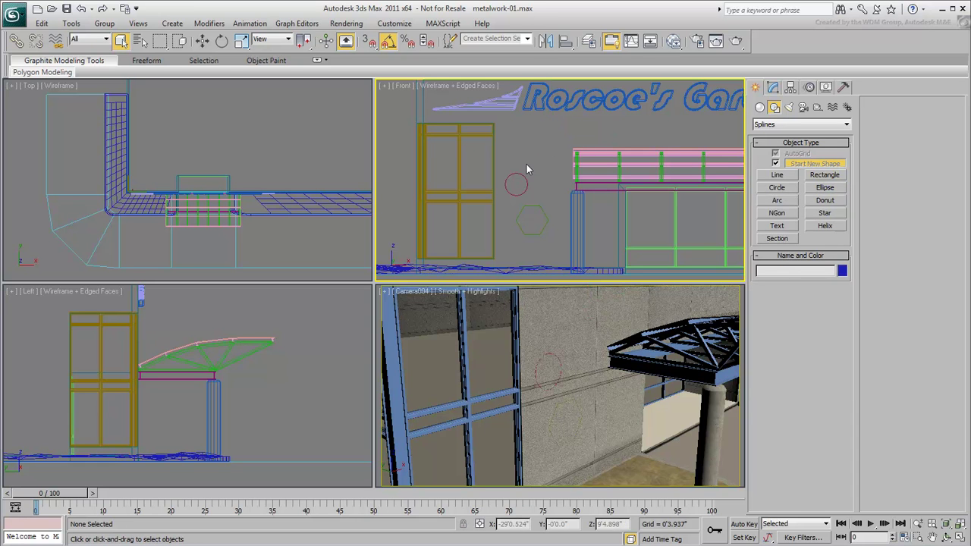
pyautogui.click(527, 182)
pyautogui.press('Delete')
pyautogui.click(542, 227)
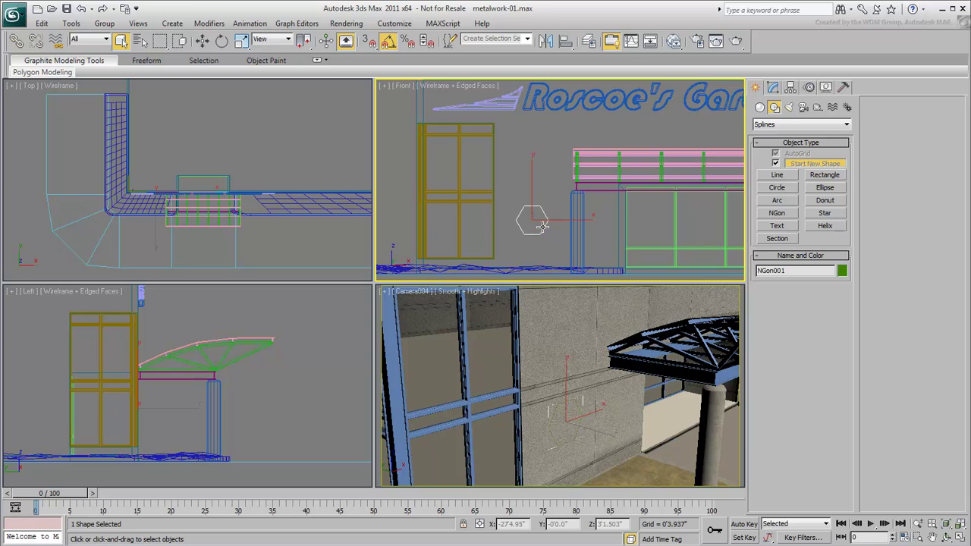
pyautogui.press('Delete')
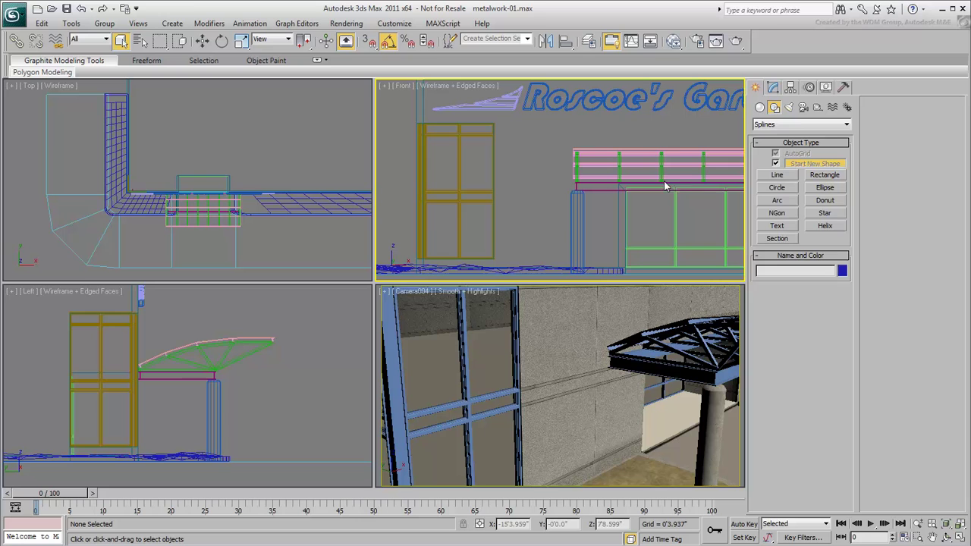
# - Create a grid helper about 4'5" by 4'10" on the wall using AutoGrid, and turn AutoGrid off
pyautogui.click(818, 107)
pyautogui.click(824, 191)
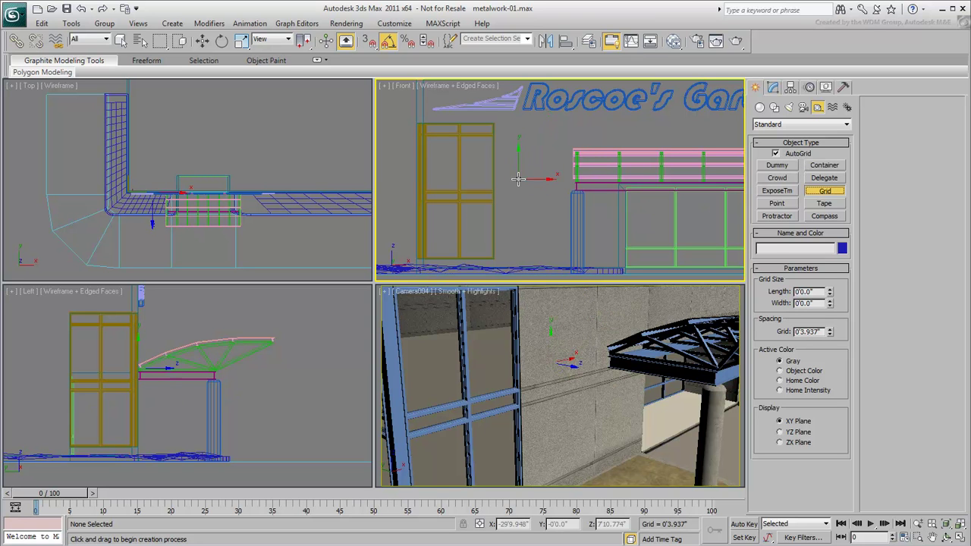
pyautogui.moveTo(515, 182); pyautogui.dragTo(564, 137)
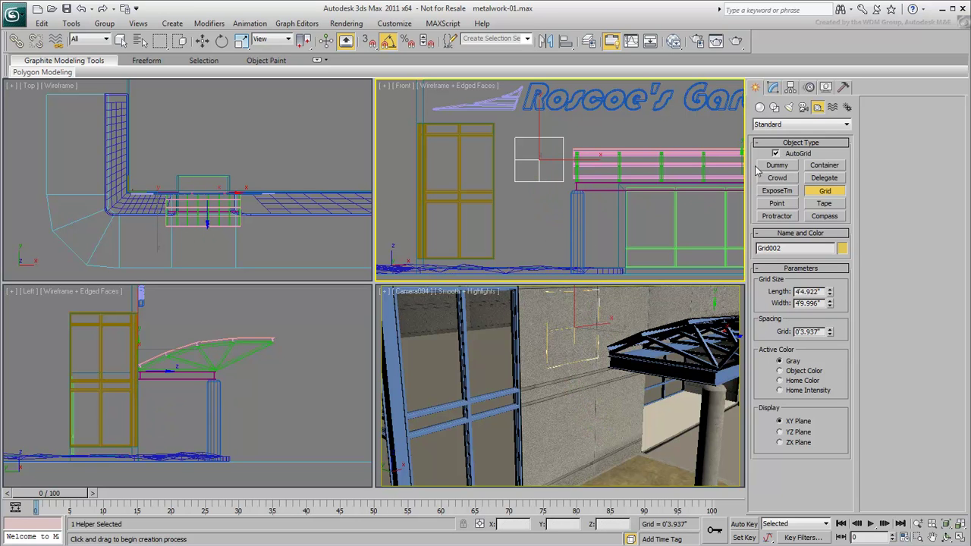
pyautogui.click(775, 153)
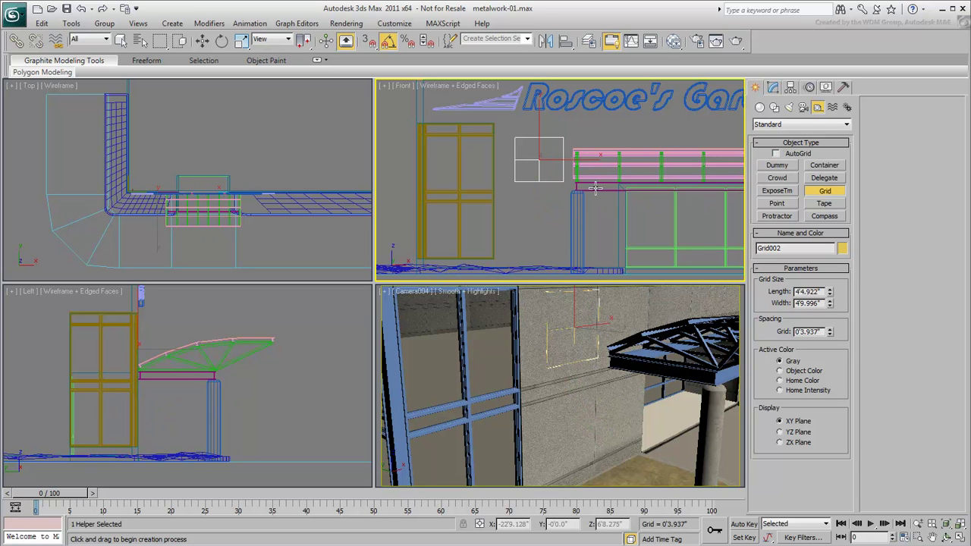
pyautogui.rightClick(531, 202)
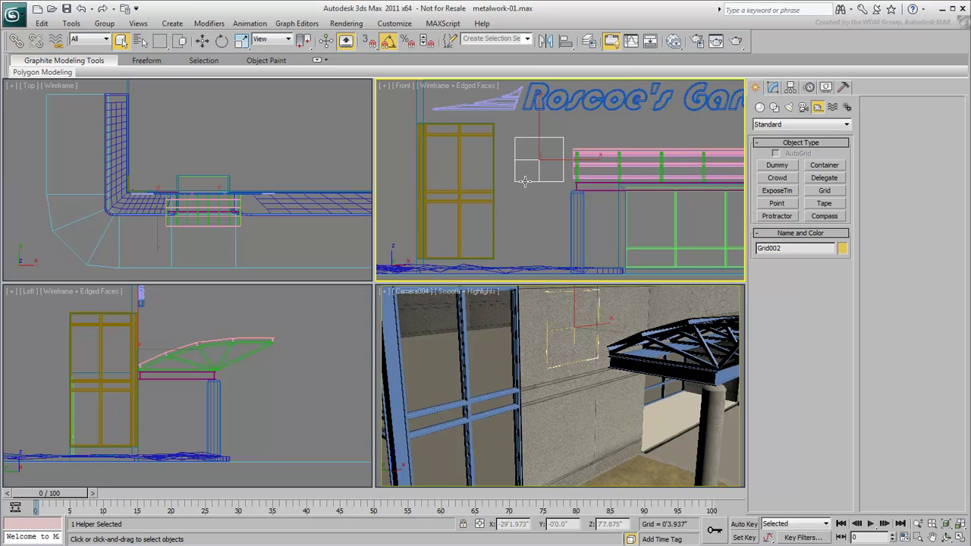
# - Activate the new grid helper and move it along the wall to the near end of the canopy
pyautogui.rightClick(524, 181)
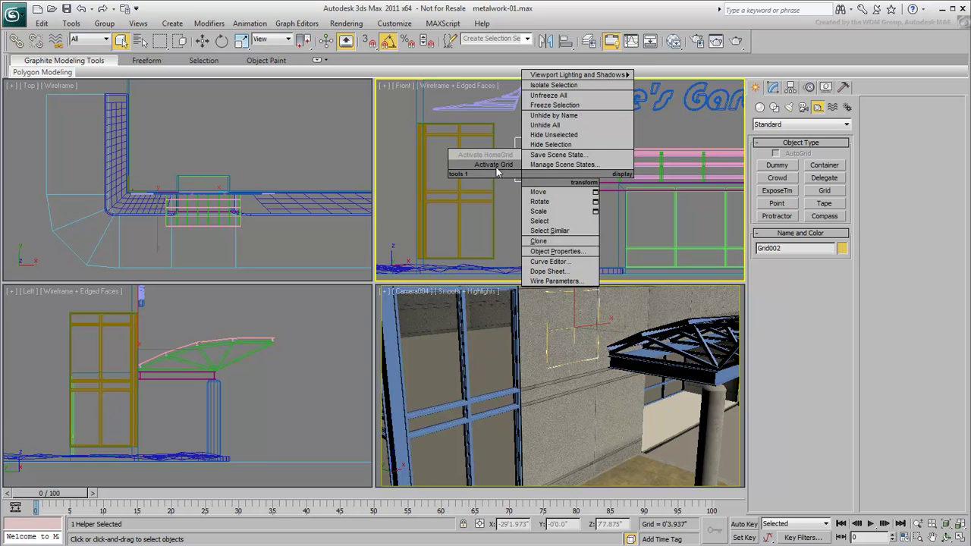
pyautogui.click(494, 164)
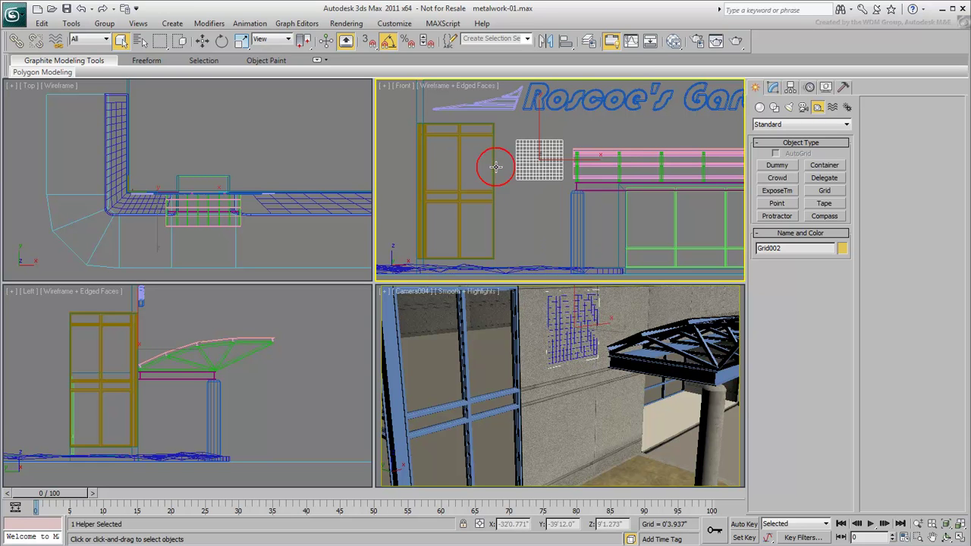
pyautogui.rightClick(536, 204)
pyautogui.click(547, 214)
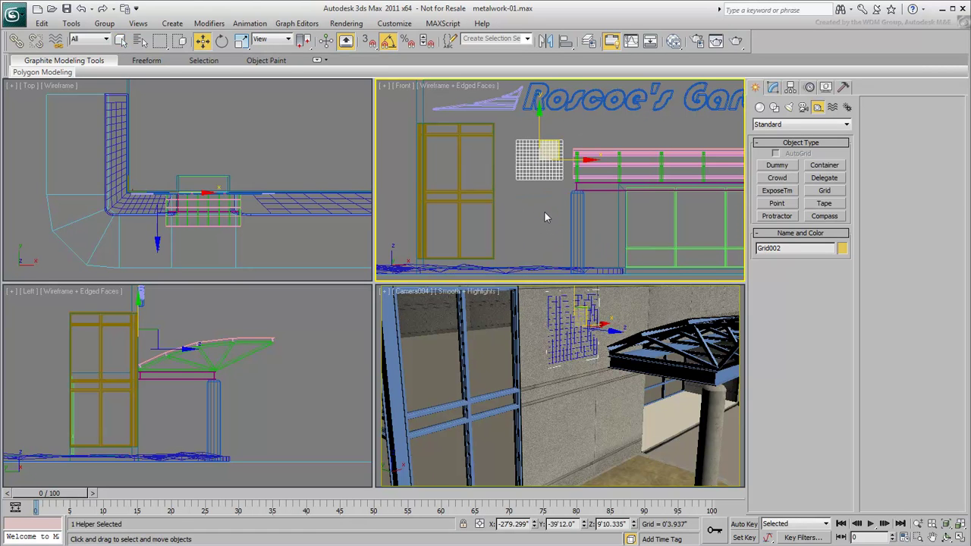
pyautogui.moveTo(556, 142); pyautogui.dragTo(598, 128)
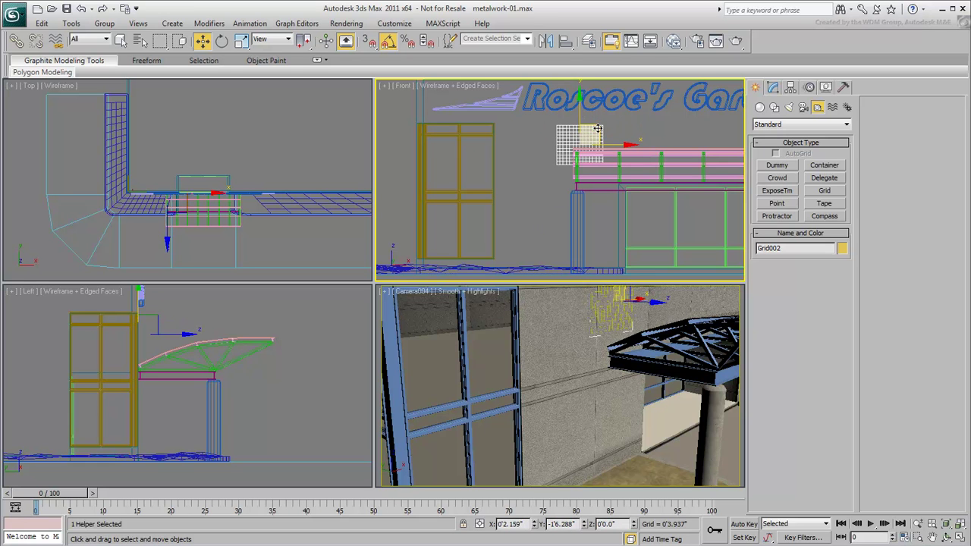
# - Draw an open L-shaped line on the wall beside the windows, about 11'1" tall and 5'10" wide, with straight segments
pyautogui.click(774, 107)
pyautogui.click(776, 176)
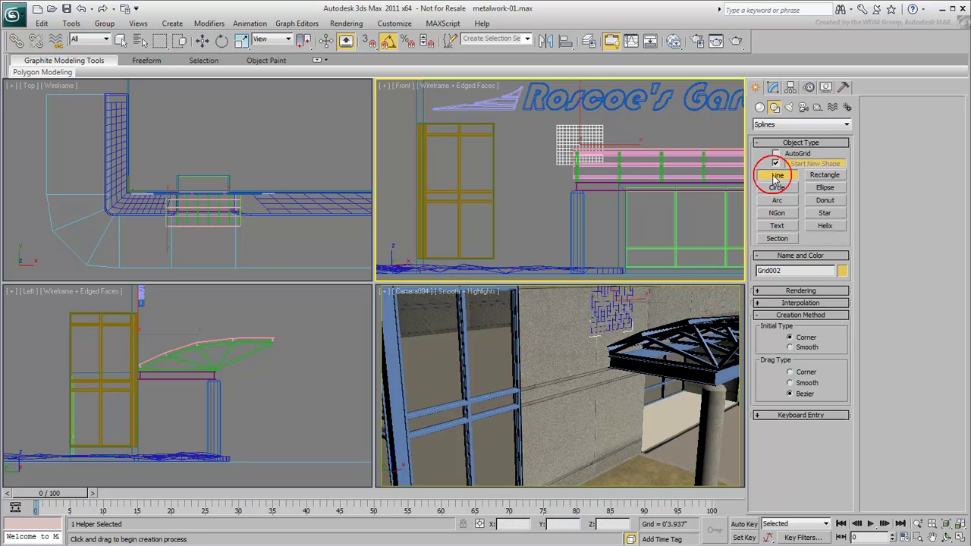
pyautogui.click(500, 140)
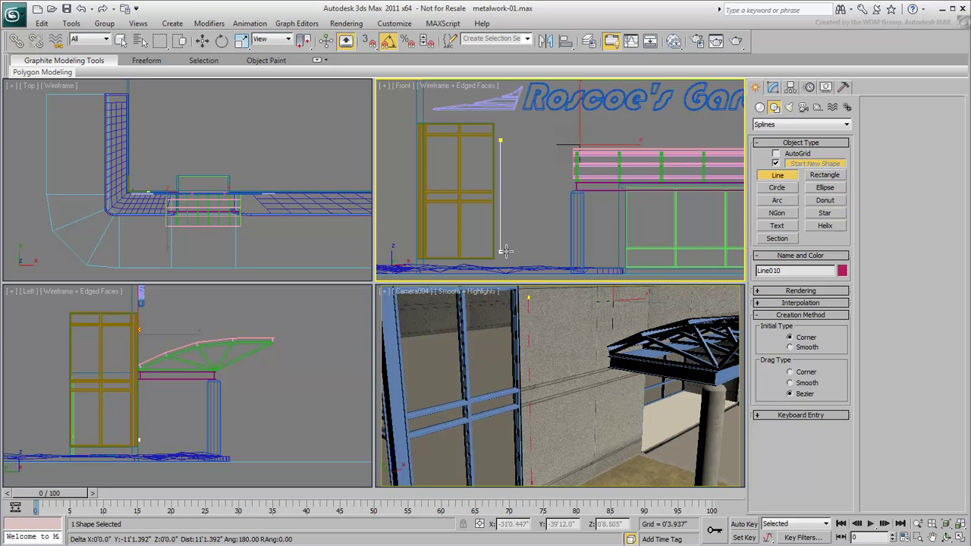
pyautogui.keyDown('shift'); pyautogui.click(531, 249); pyautogui.keyUp('shift')
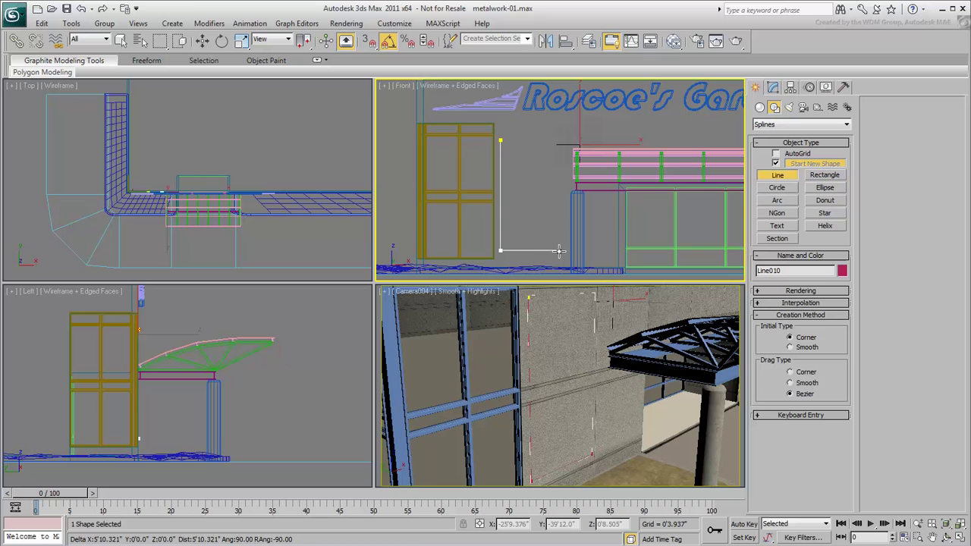
pyautogui.click(559, 250)
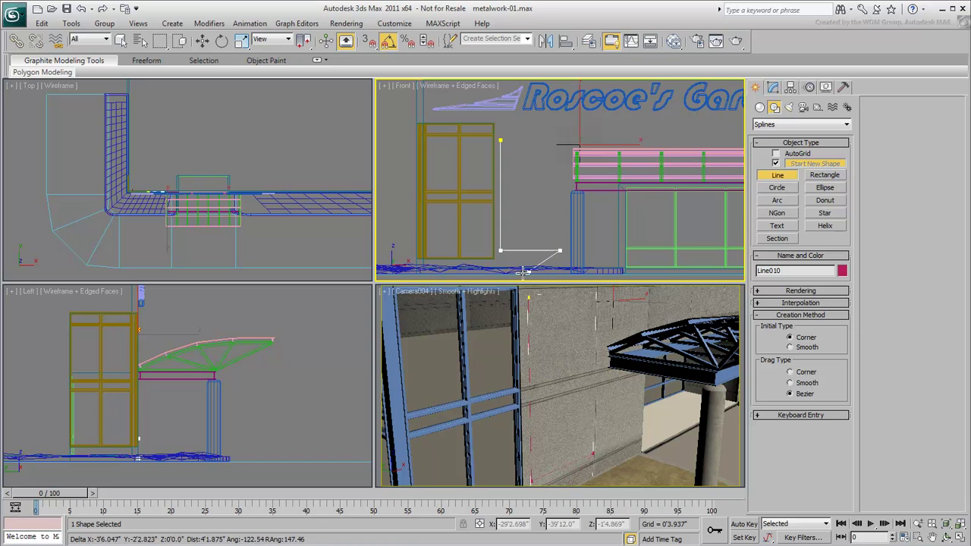
pyautogui.rightClick(559, 250)
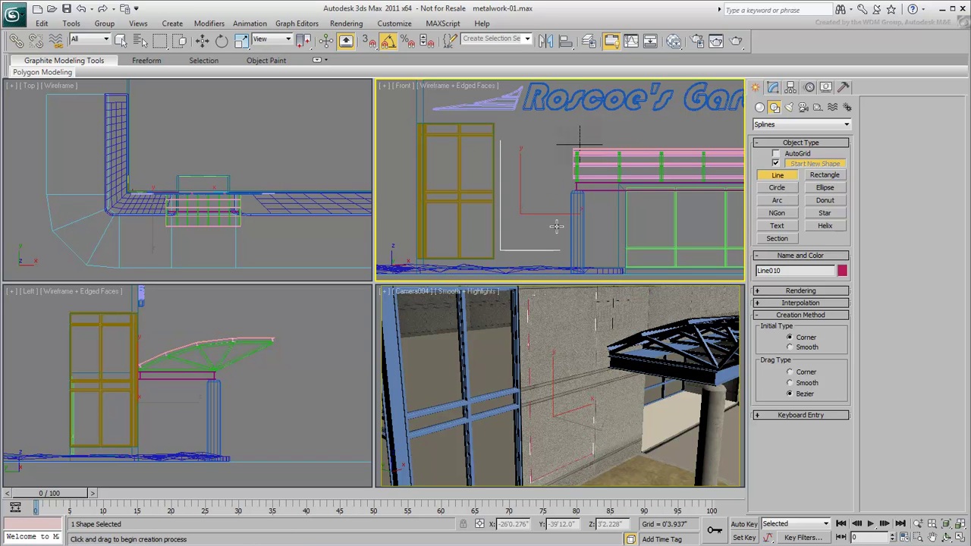
# - Outline the L-shaped spline toward its inner side to form a closed L-shaped frame
pyautogui.click(773, 86)
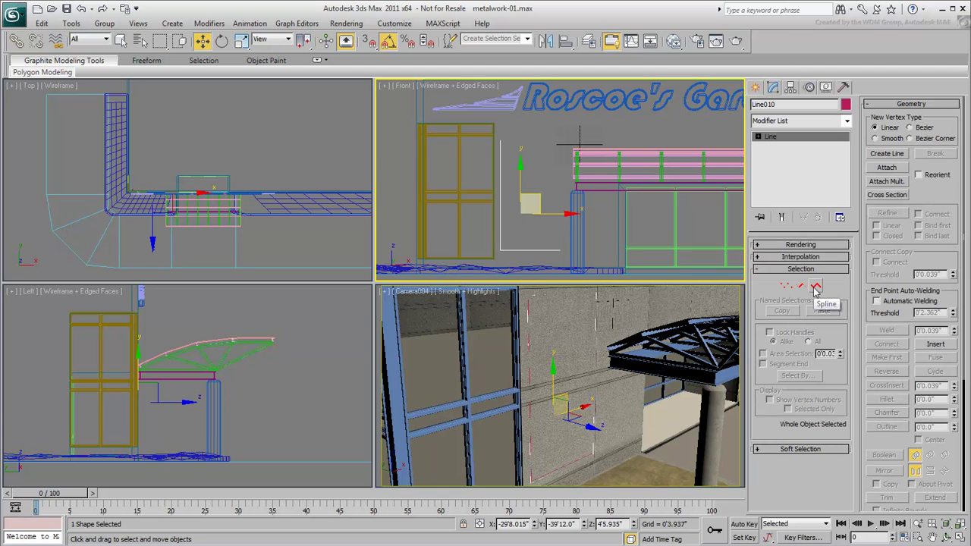
pyautogui.click(815, 286)
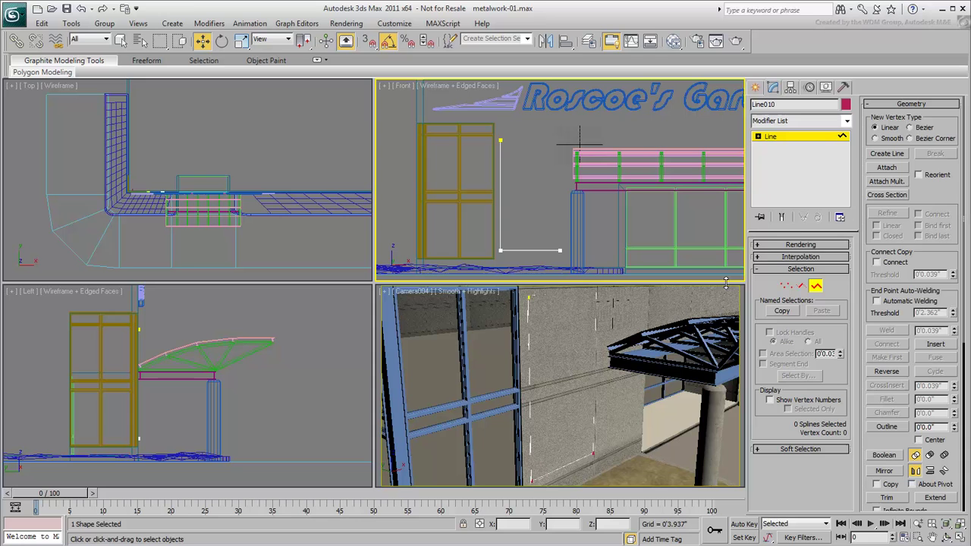
pyautogui.click(886, 427)
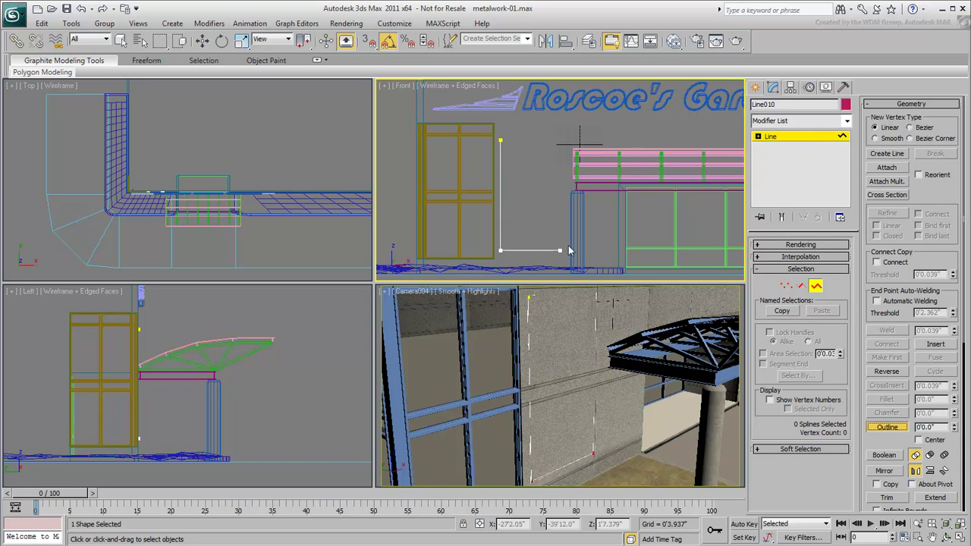
pyautogui.moveTo(531, 249); pyautogui.dragTo(529, 244)
# - Add a five-vertex zigzag line to the same shape in the Front view, rising from the inner edge of the frame's base
pyautogui.hotkey('alt', 'w')
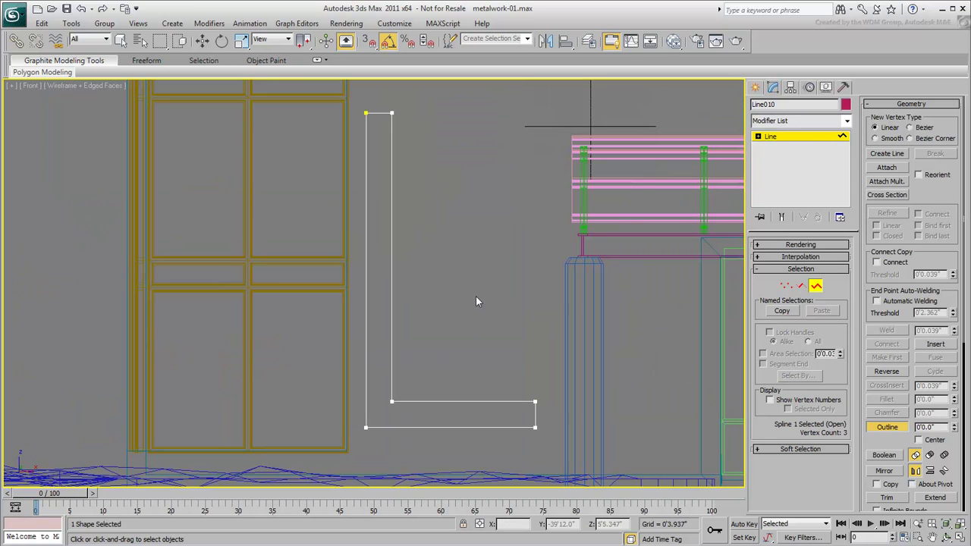
pyautogui.click(896, 155)
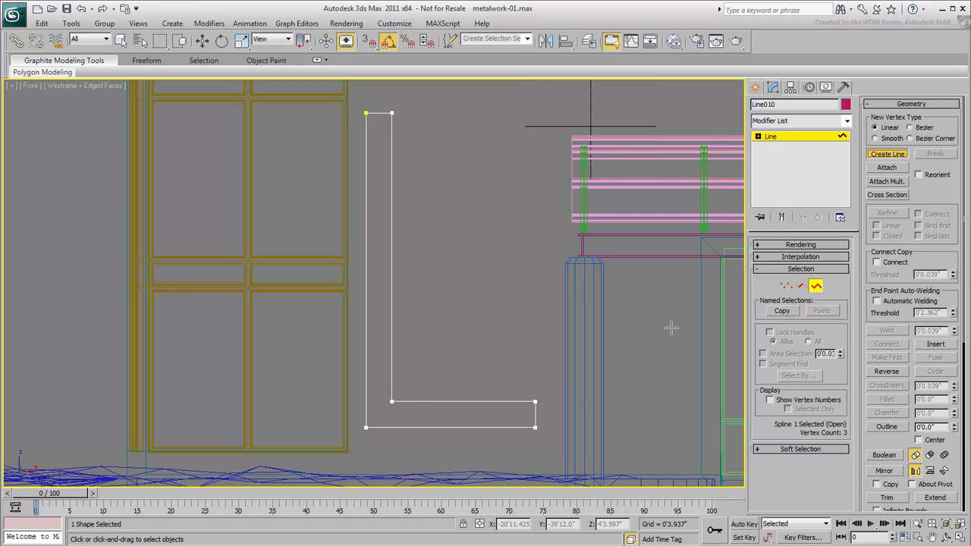
pyautogui.click(411, 402)
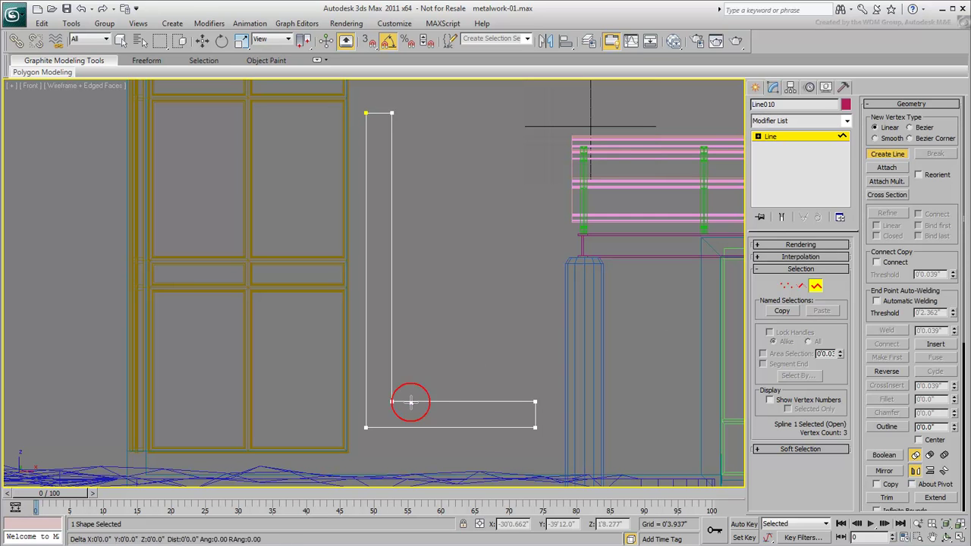
pyautogui.click(435, 350)
pyautogui.click(412, 275)
pyautogui.click(501, 220)
pyautogui.click(471, 136)
pyautogui.rightClick(438, 402)
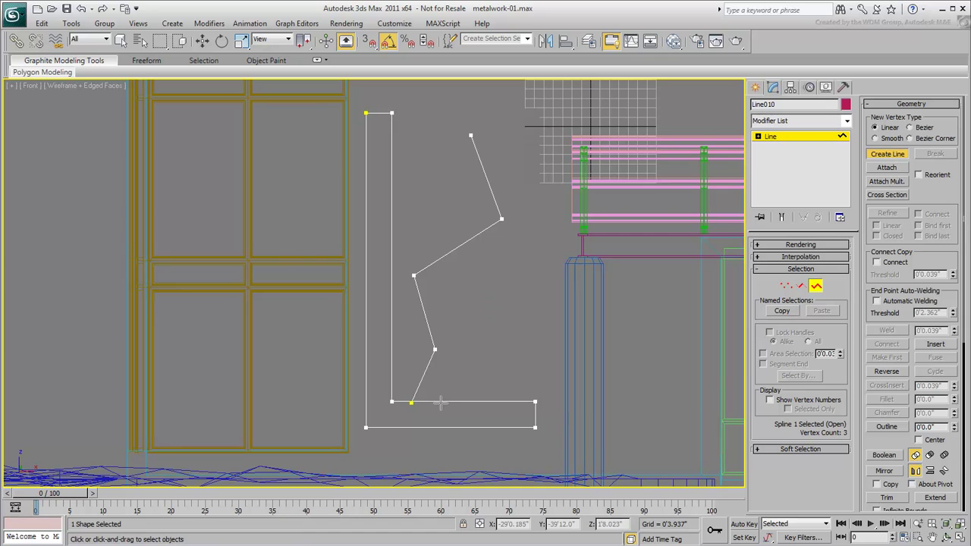
# - Add a seven-vertex zigzag line to the same shape, rising from the frame's base just beside the first one
pyautogui.click(450, 378)
pyautogui.click(414, 349)
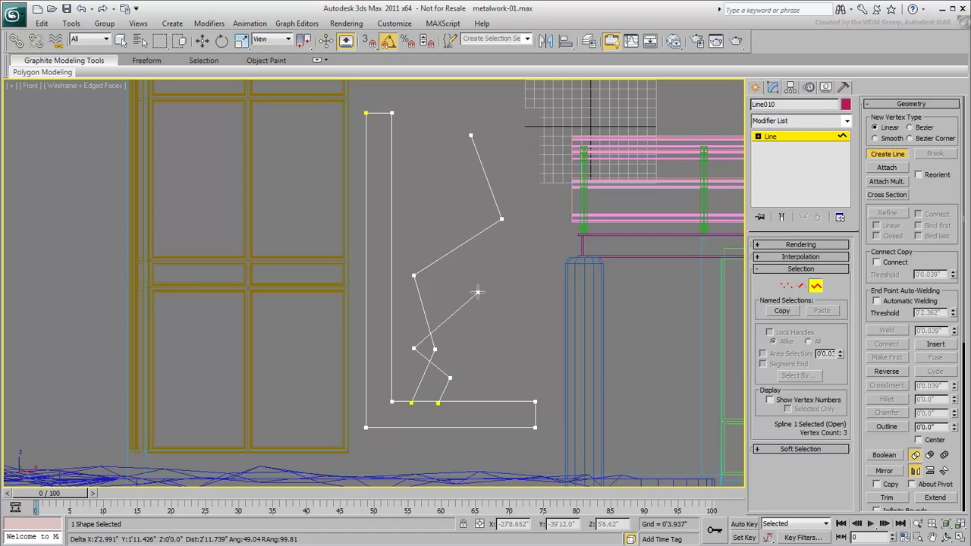
pyautogui.click(478, 292)
pyautogui.click(516, 219)
pyautogui.click(547, 182)
pyautogui.click(514, 141)
pyautogui.rightClick(489, 390)
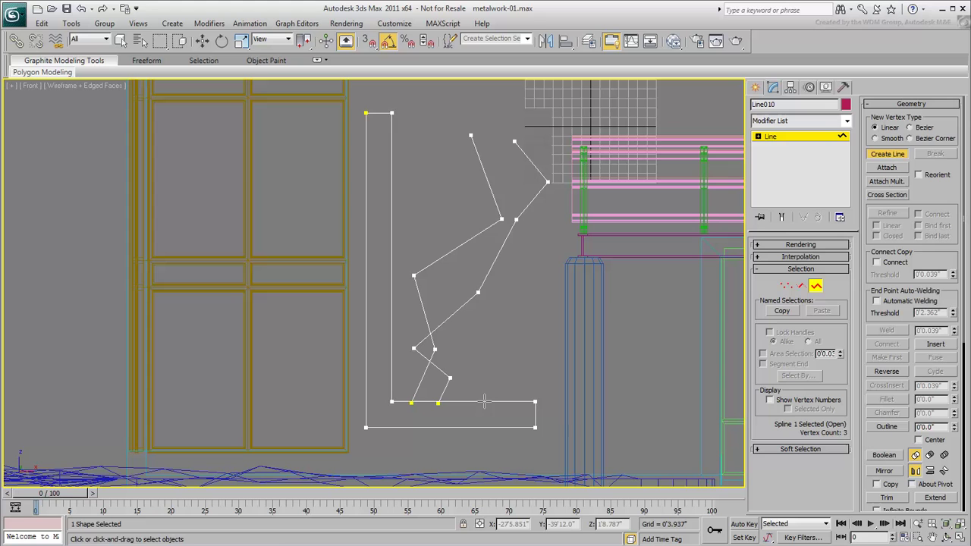
# - Add a third zigzag line with six vertices, rising from about two-thirds along the base's inner edge
pyautogui.click(484, 401)
pyautogui.click(506, 356)
pyautogui.click(469, 336)
pyautogui.click(468, 269)
pyautogui.click(436, 220)
pyautogui.click(457, 202)
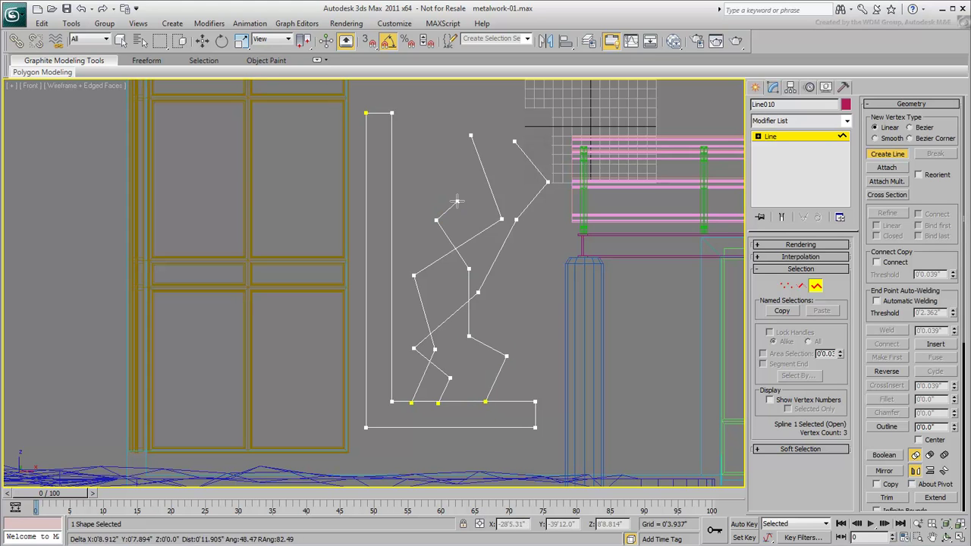
pyautogui.rightClick(458, 202)
# - Add a fourth, six-vertex zigzag line from near the open end of the frame's base and finish line creation
pyautogui.click(510, 401)
pyautogui.click(477, 371)
pyautogui.click(528, 324)
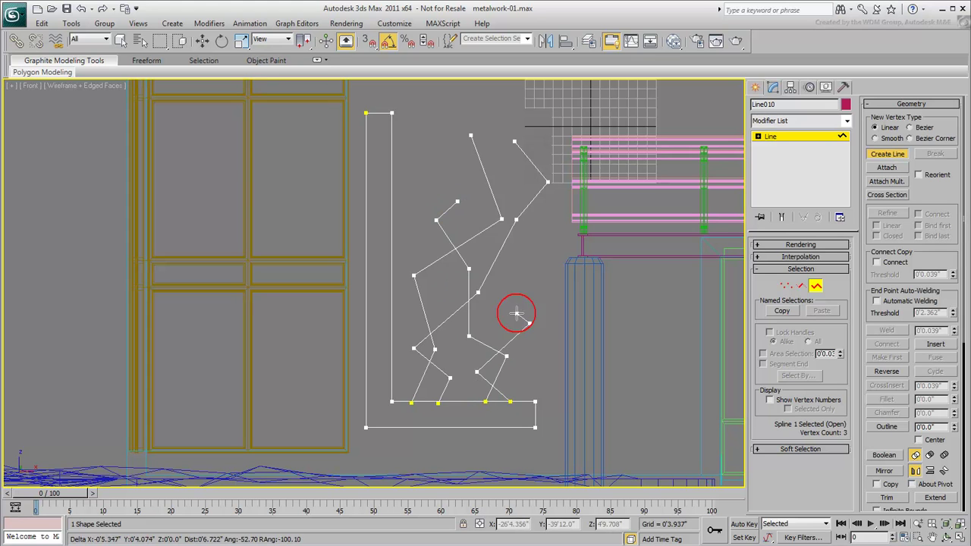
pyautogui.click(500, 289)
pyautogui.click(548, 272)
pyautogui.click(555, 256)
pyautogui.rightClick(563, 319)
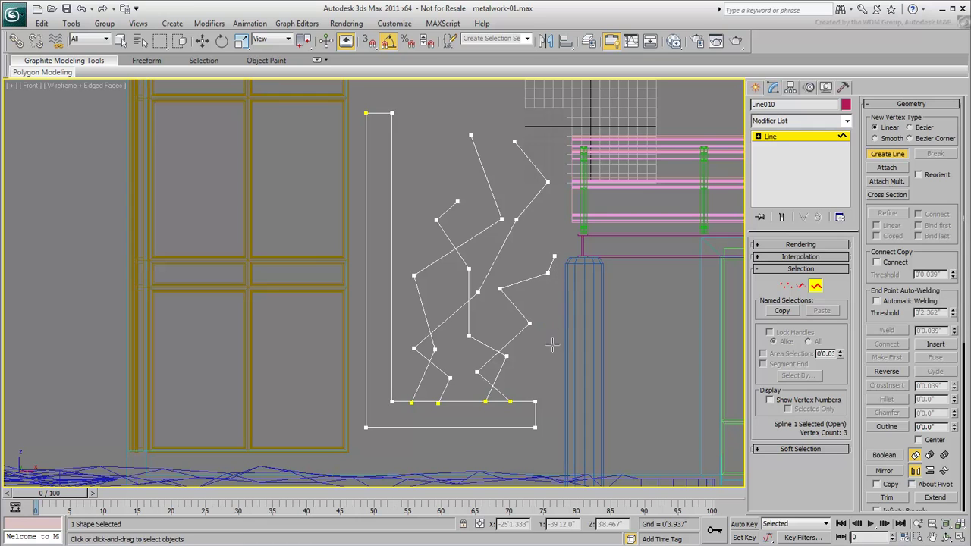
pyautogui.rightClick(547, 352)
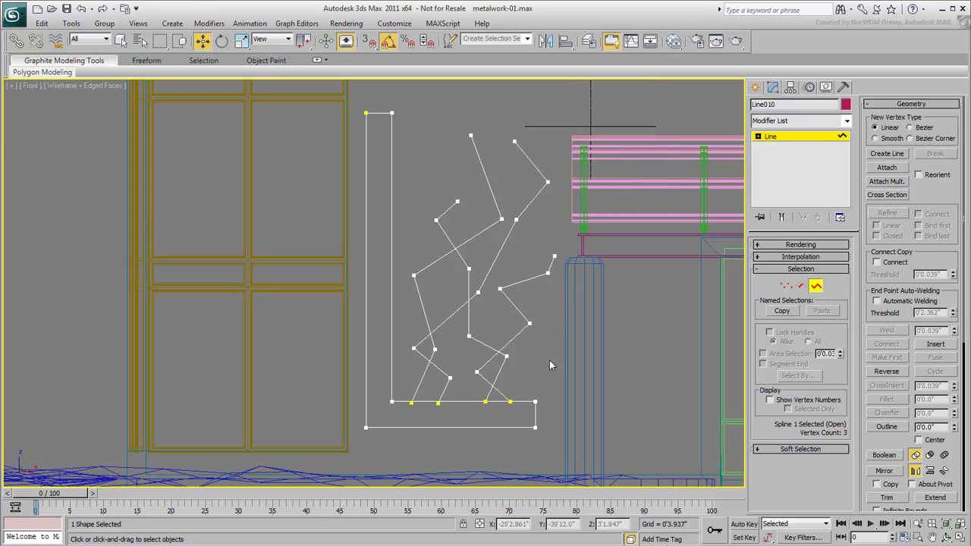
# - Convert all zigzag vertices above the frame's base to Bezier and reset their tangents to get smooth curves
pyautogui.click(786, 286)
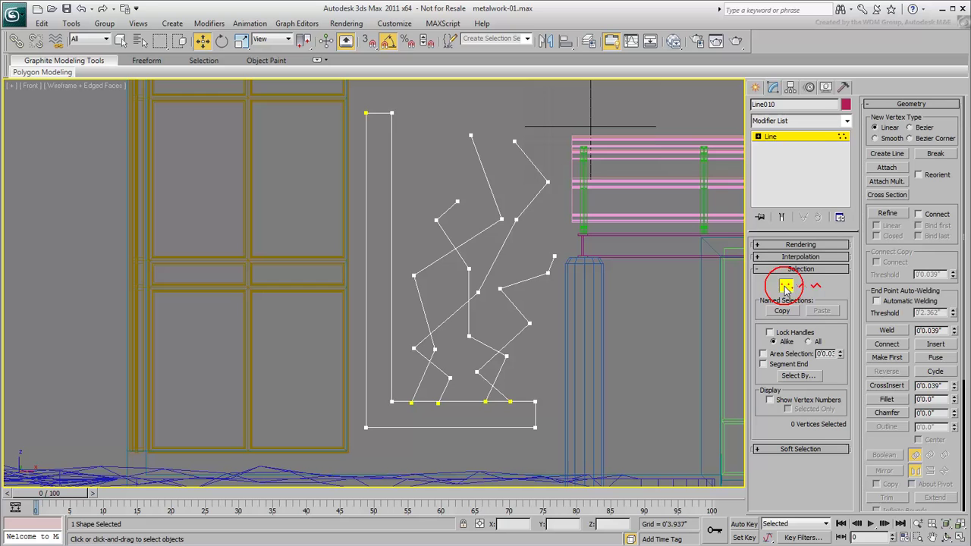
pyautogui.moveTo(605, 98); pyautogui.dragTo(400, 391)
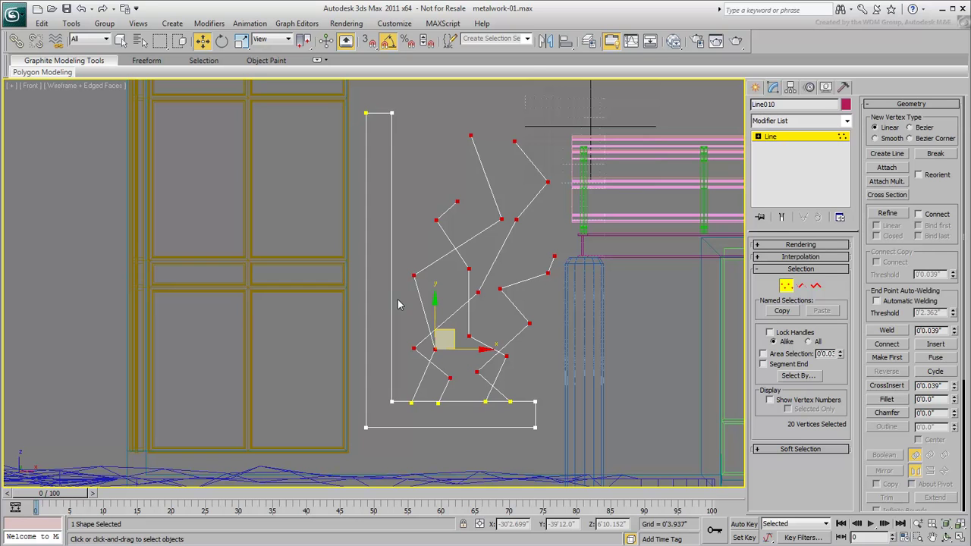
pyautogui.rightClick(429, 178)
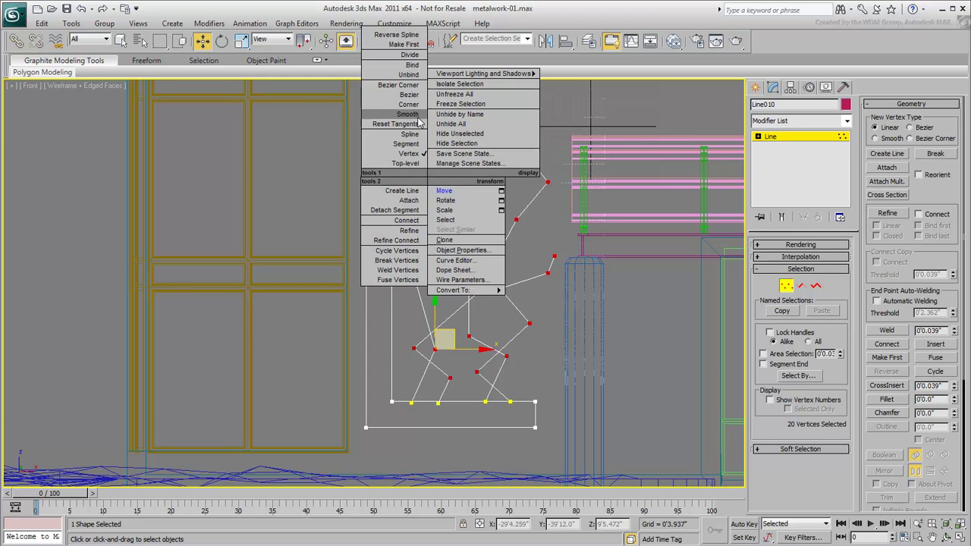
pyautogui.click(409, 94)
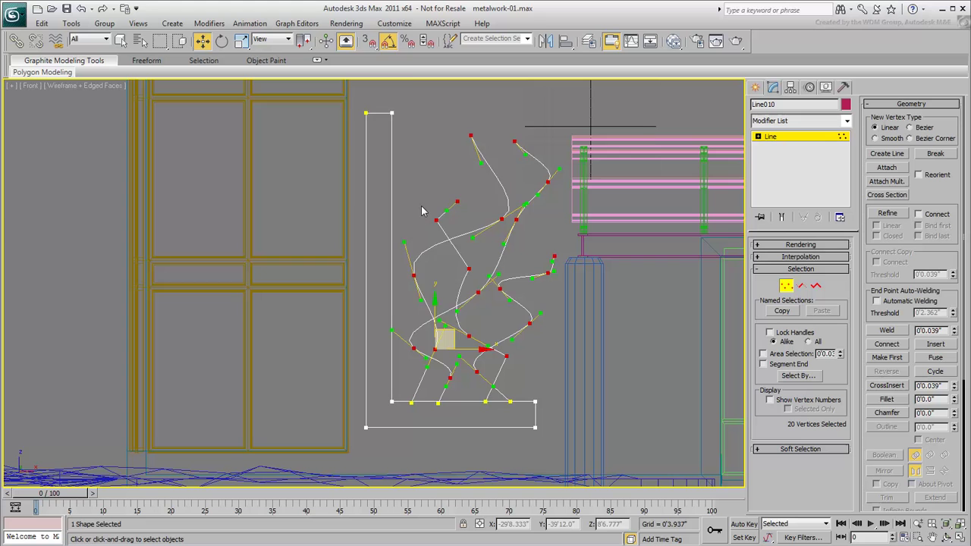
pyautogui.rightClick(422, 205)
pyautogui.click(398, 149)
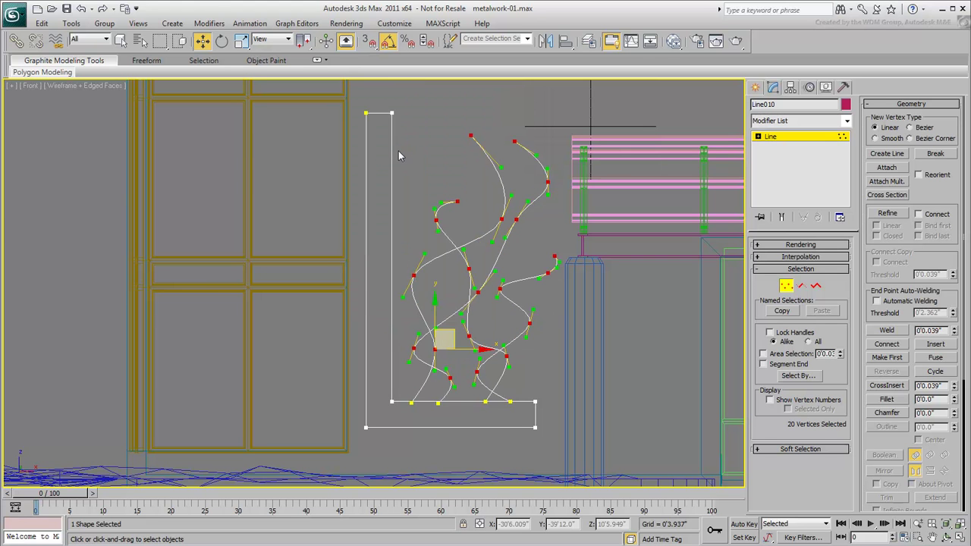
# - Reposition vertices near the tops of the four curves to refine their flowing shape
pyautogui.click(425, 183)
pyautogui.click(459, 202)
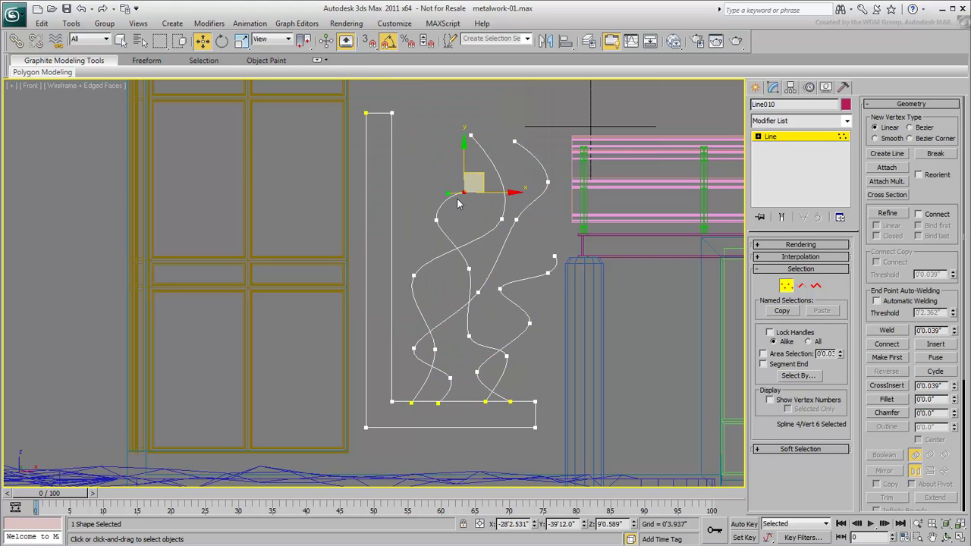
pyautogui.moveTo(434, 217)
pyautogui.mouseDown()
pyautogui.moveTo(461, 190)
pyautogui.moveTo(455, 209)
pyautogui.moveTo(499, 219)
pyautogui.moveTo(490, 219)
pyautogui.mouseUp()
pyautogui.moveTo(502, 116)
pyautogui.mouseDown()
pyautogui.moveTo(571, 196)
pyautogui.moveTo(566, 176)
pyautogui.mouseUp()
pyautogui.click(548, 262)
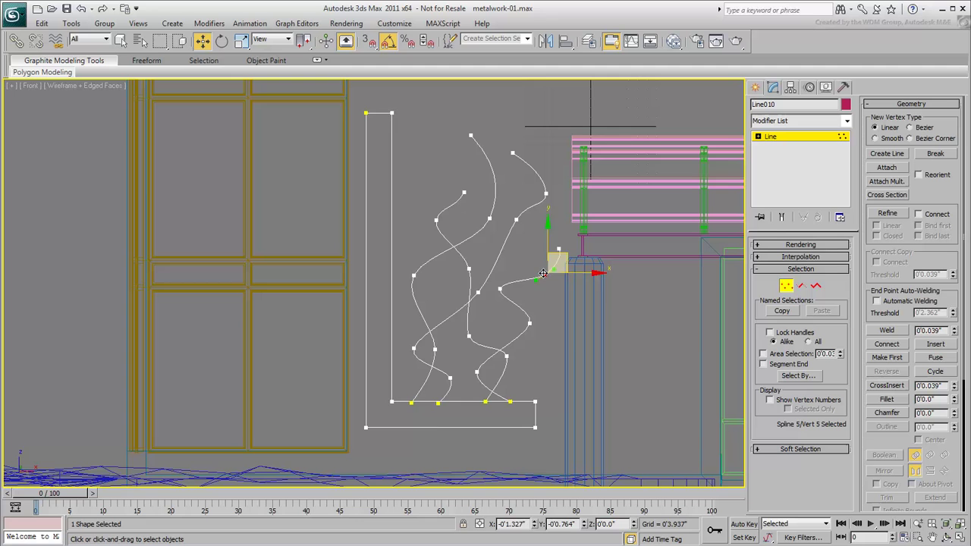
pyautogui.moveTo(559, 260); pyautogui.dragTo(559, 249)
pyautogui.click(566, 363)
# - Align the starting vertices of the first two curves to the base's inner edge, leave vertex editing and restore the four-viewport layout
pyautogui.scroll(5, 430, 418)
pyautogui.click(325, 321)
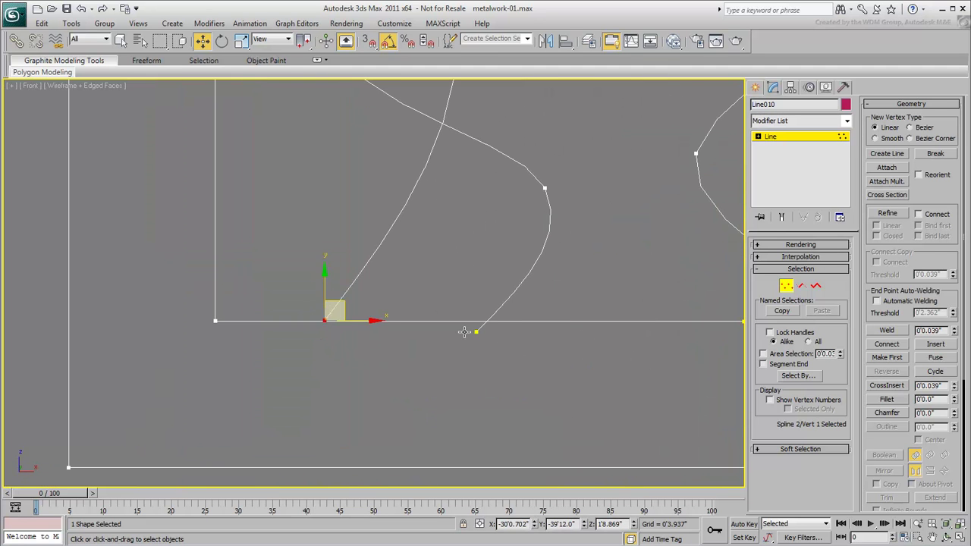
pyautogui.click(481, 322)
pyautogui.scroll(-8, 481, 322)
pyautogui.hotkey('alt', 'w')
pyautogui.hotkey('ctrl', 'b')
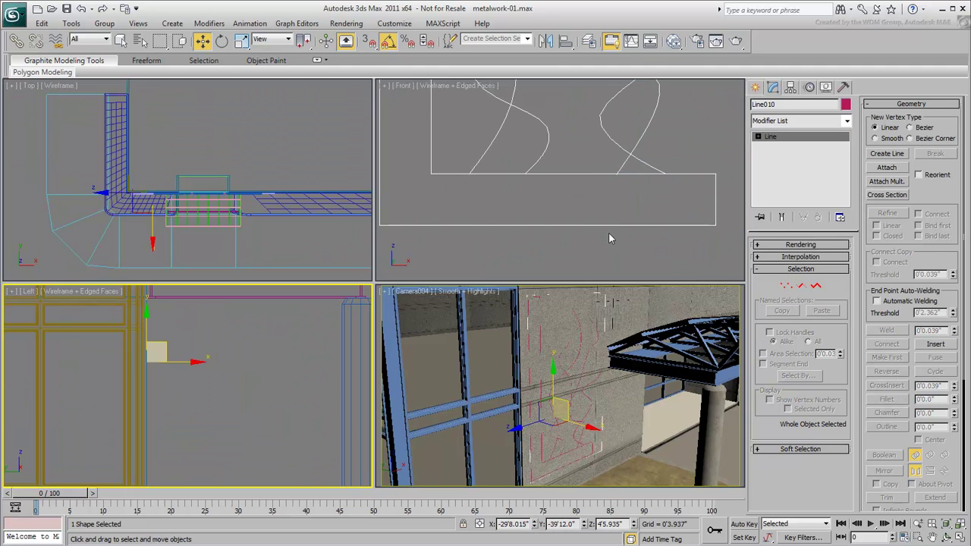
# - Create a helix at the end of the frame's base in the Front view, with radii about 0'2.563" and 0'5.511" and height about 0'9.612"
pyautogui.moveTo(609, 232); pyautogui.dragTo(615, 239, button='middle')
pyautogui.click(757, 88)
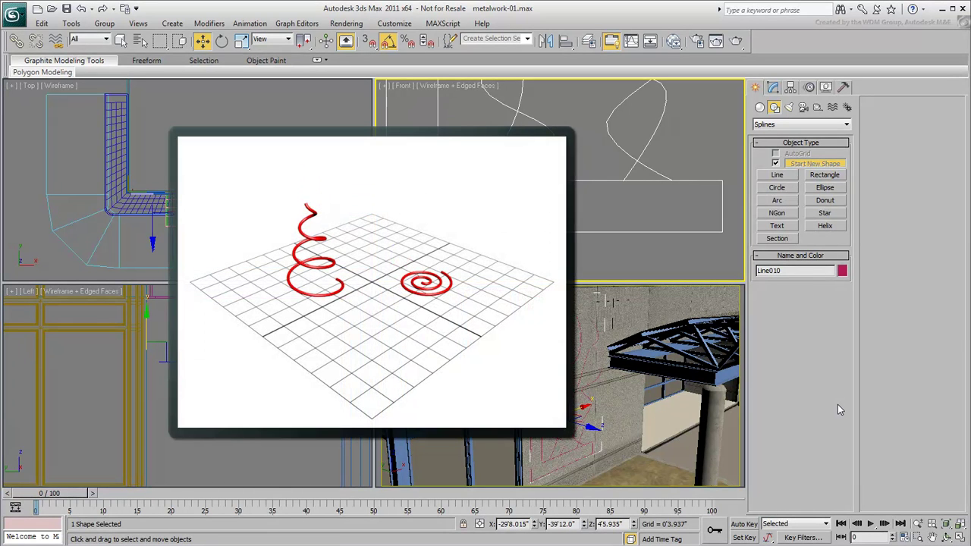
pyautogui.click(825, 226)
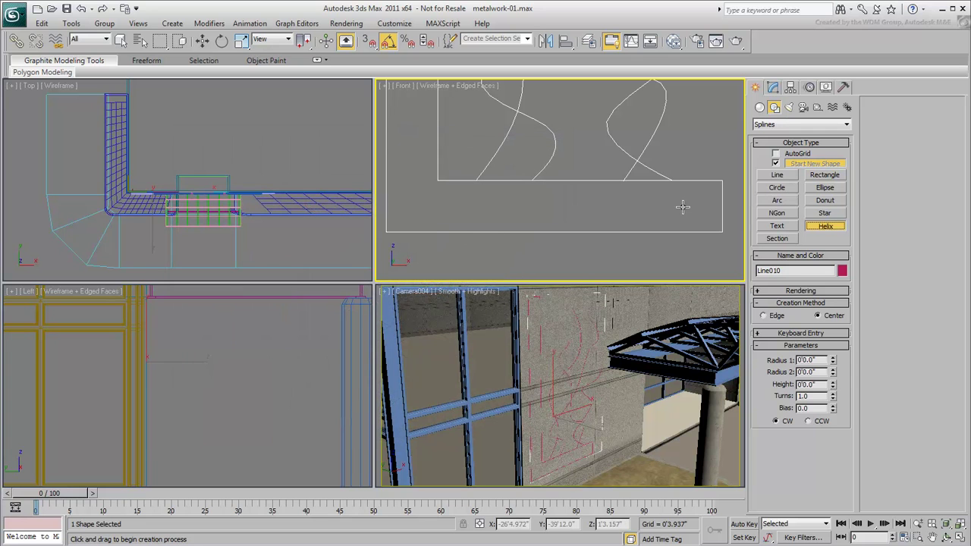
pyautogui.moveTo(684, 207); pyautogui.dragTo(692, 201)
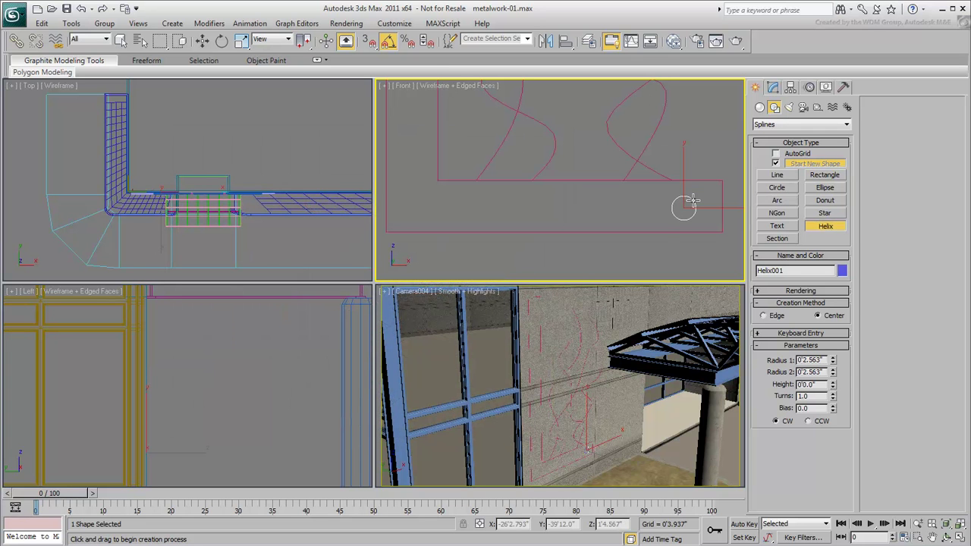
pyautogui.click(701, 151)
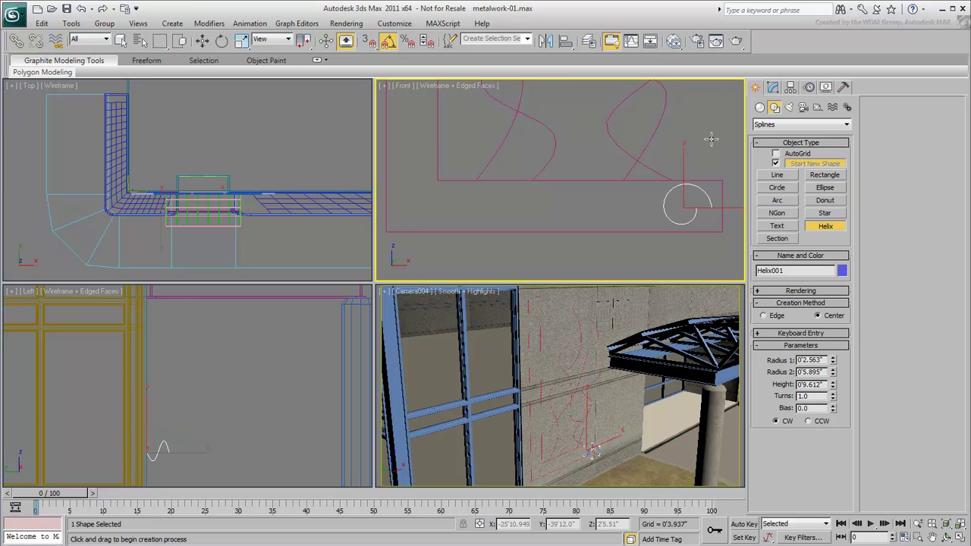
pyautogui.click(710, 139)
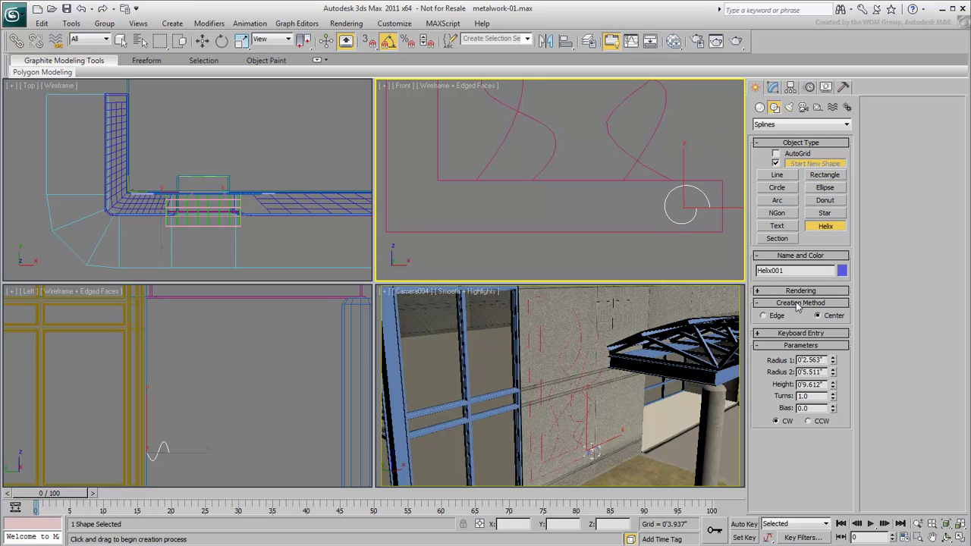
# - Flatten the helix to zero height, set its radii to 0'0.578" and 0'6.791" with 1.407 turns, and fit it inside the base's end
pyautogui.click(773, 88)
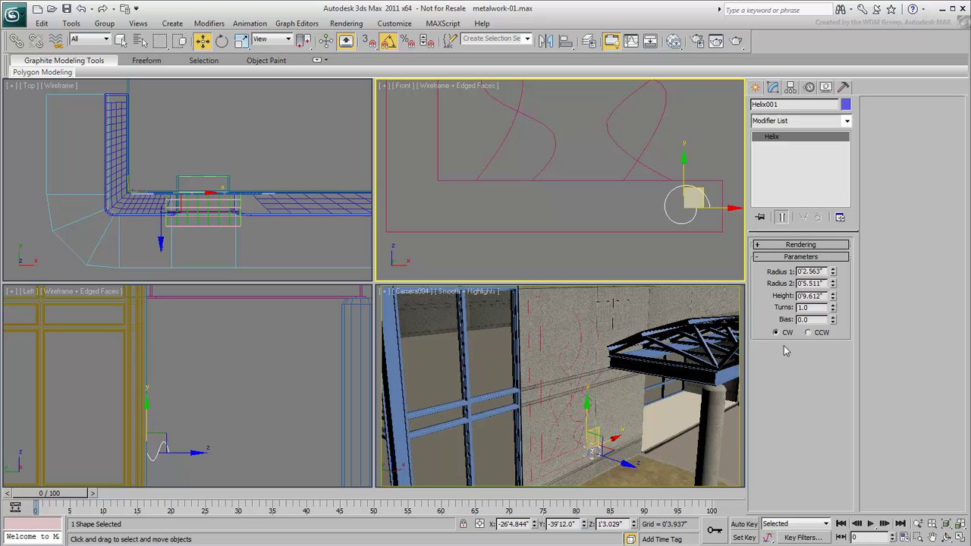
pyautogui.rightClick(833, 297)
pyautogui.moveTo(833, 275)
pyautogui.mouseDown()
pyautogui.moveTo(832, 302)
pyautogui.moveTo(833, 276)
pyautogui.mouseUp()
pyautogui.moveTo(701, 190); pyautogui.dragTo(713, 185)
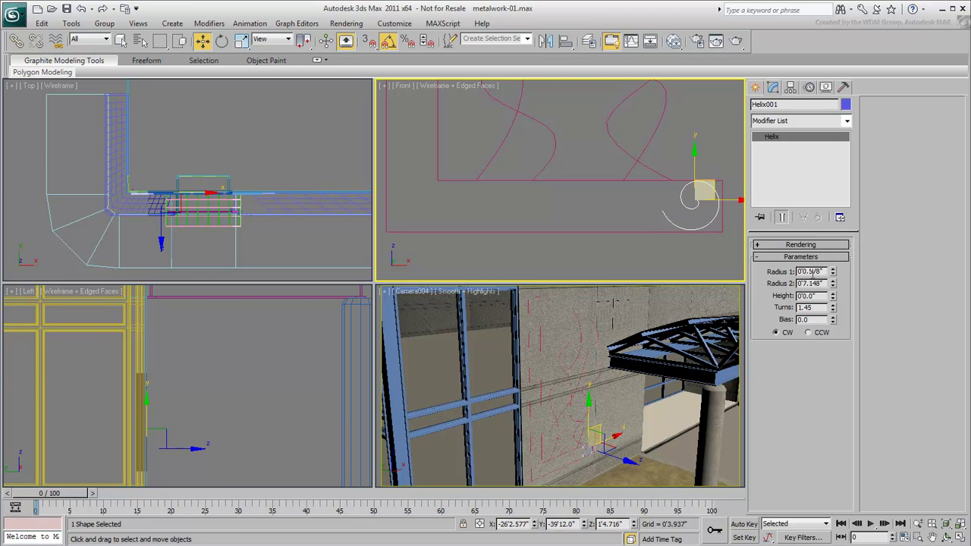
pyautogui.moveTo(832, 283); pyautogui.dragTo(832, 287)
pyautogui.moveTo(709, 180); pyautogui.dragTo(713, 180)
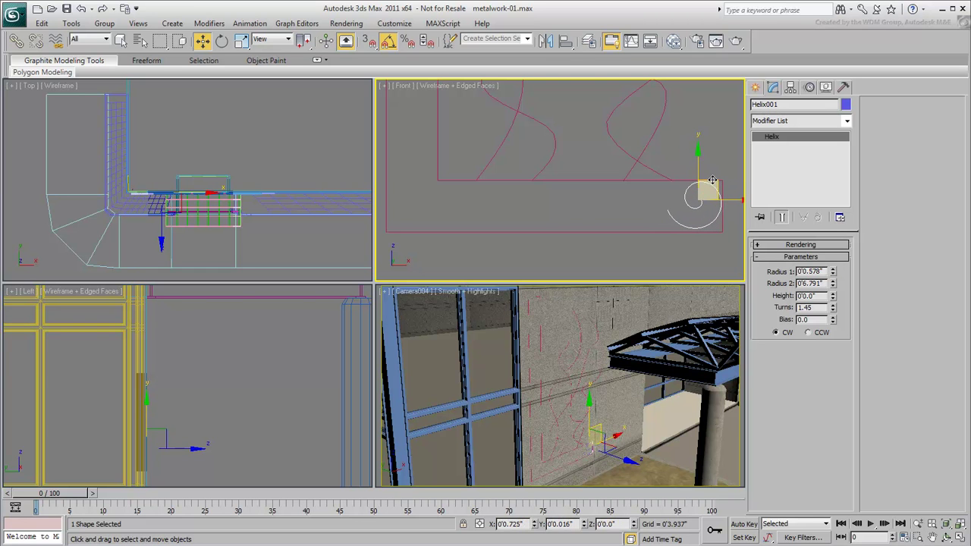
pyautogui.moveTo(832, 307); pyautogui.dragTo(832, 311)
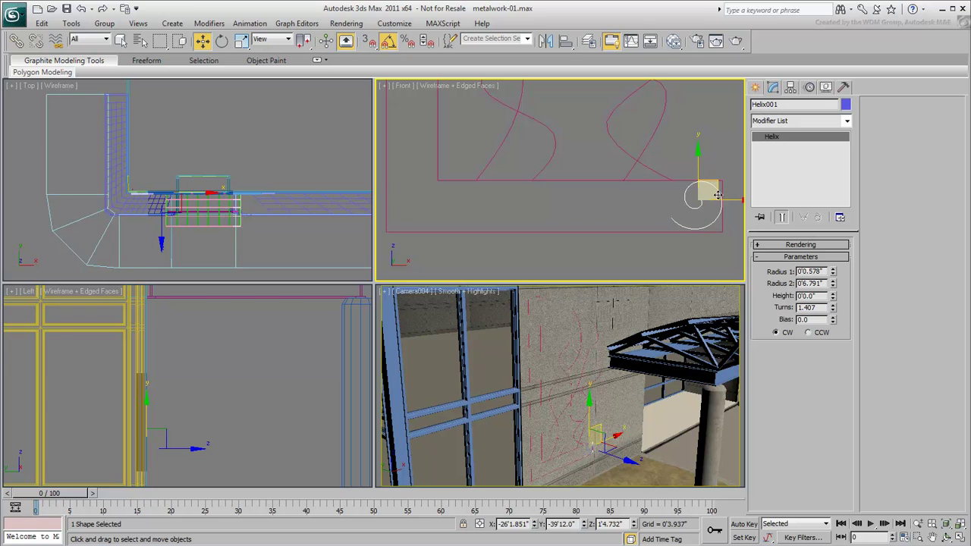
pyautogui.moveTo(718, 195); pyautogui.dragTo(717, 197)
pyautogui.moveTo(638, 239); pyautogui.dragTo(626, 238, button='middle')
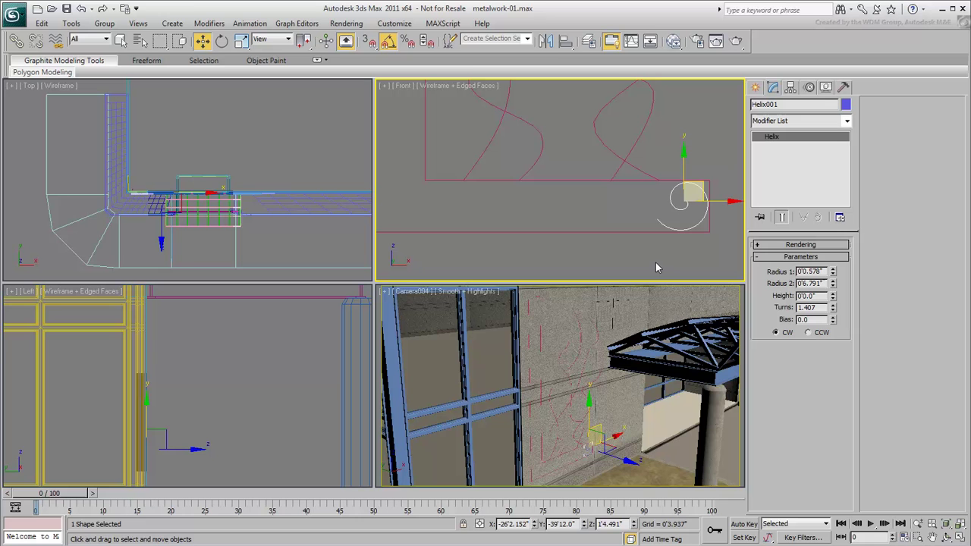
# - Mirror the helix as a copy about the XY axes and move the copy along the inside of the frame's base
pyautogui.click(545, 41)
pyautogui.click(498, 210)
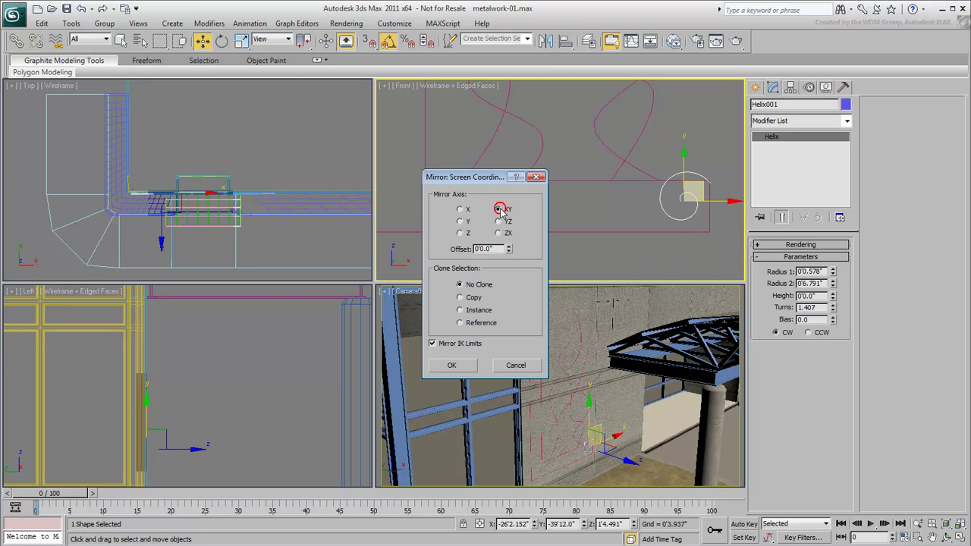
pyautogui.click(469, 297)
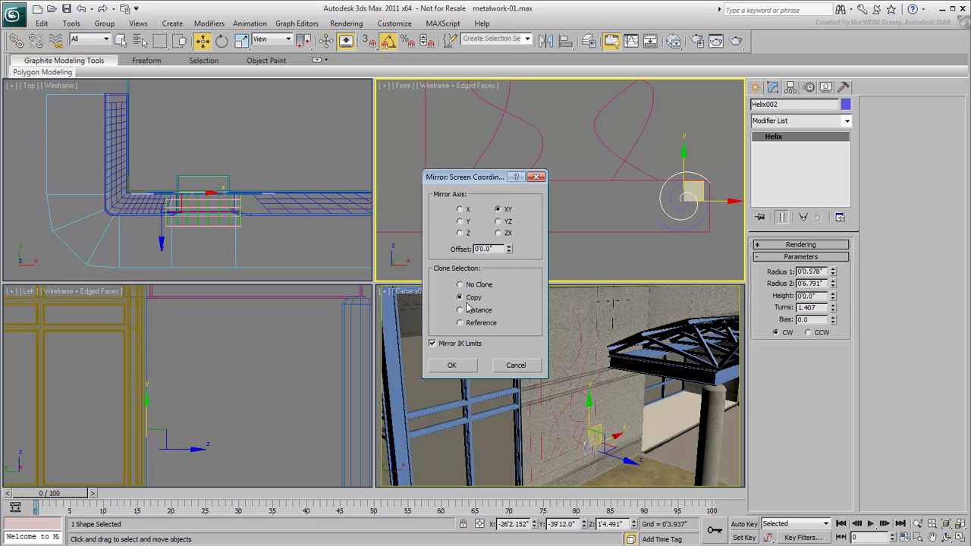
pyautogui.click(452, 366)
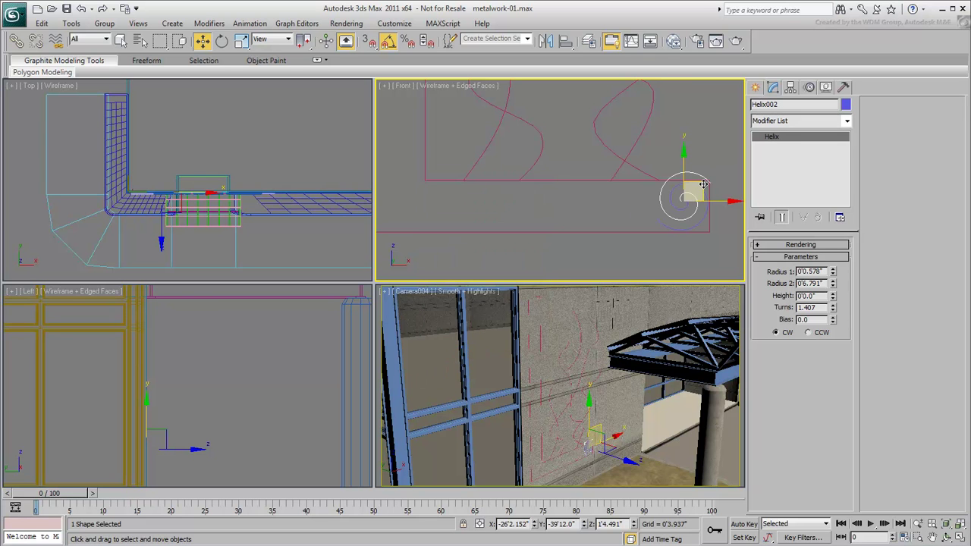
pyautogui.moveTo(703, 184); pyautogui.dragTo(608, 195)
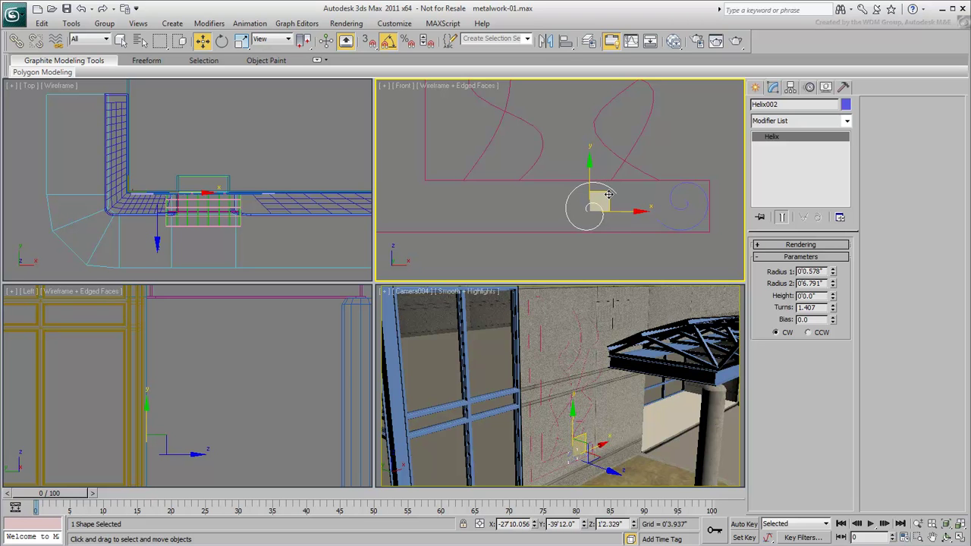
# - Change the object color of both helices to dark blue and clear the selection
pyautogui.click(846, 105)
pyautogui.click(535, 273)
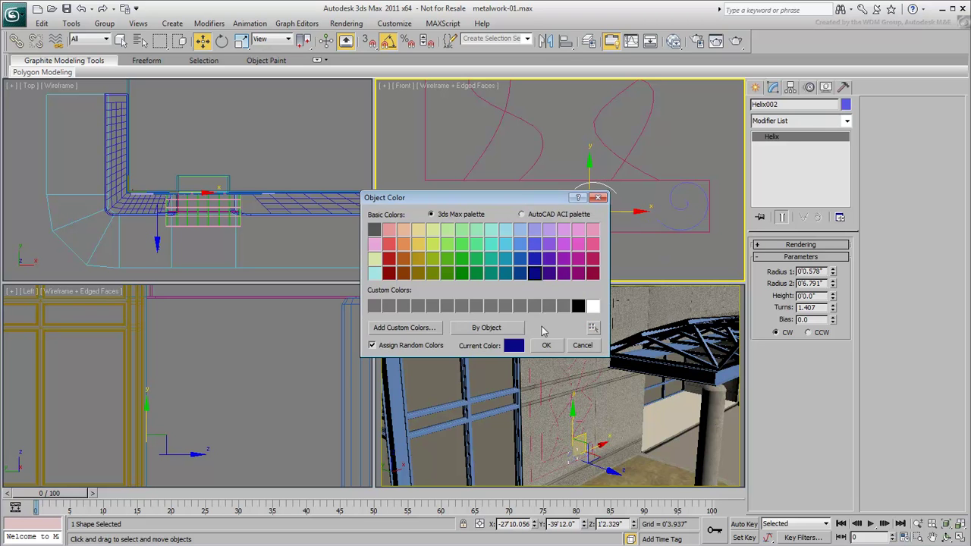
pyautogui.click(547, 346)
pyautogui.click(658, 224)
pyautogui.click(846, 105)
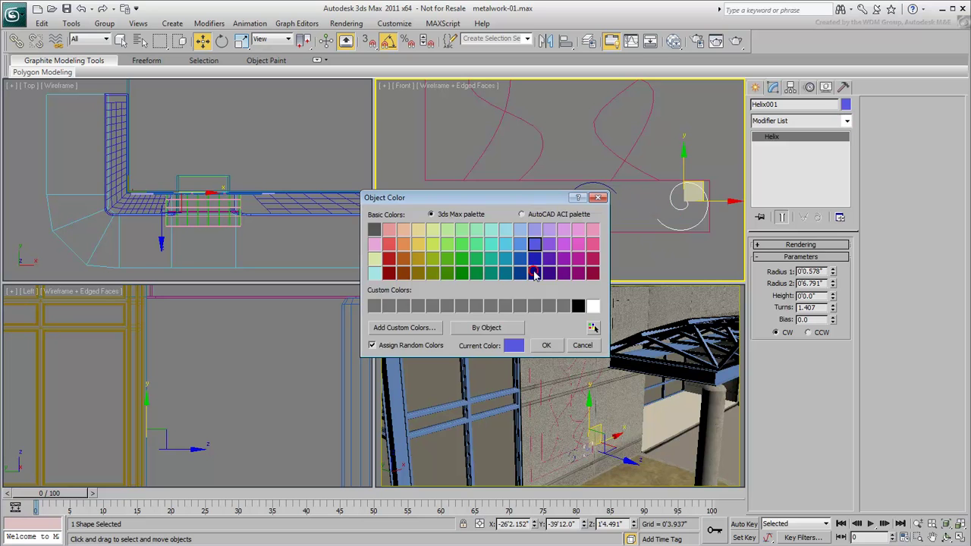
pyautogui.click(534, 273)
pyautogui.click(546, 342)
pyautogui.click(552, 271)
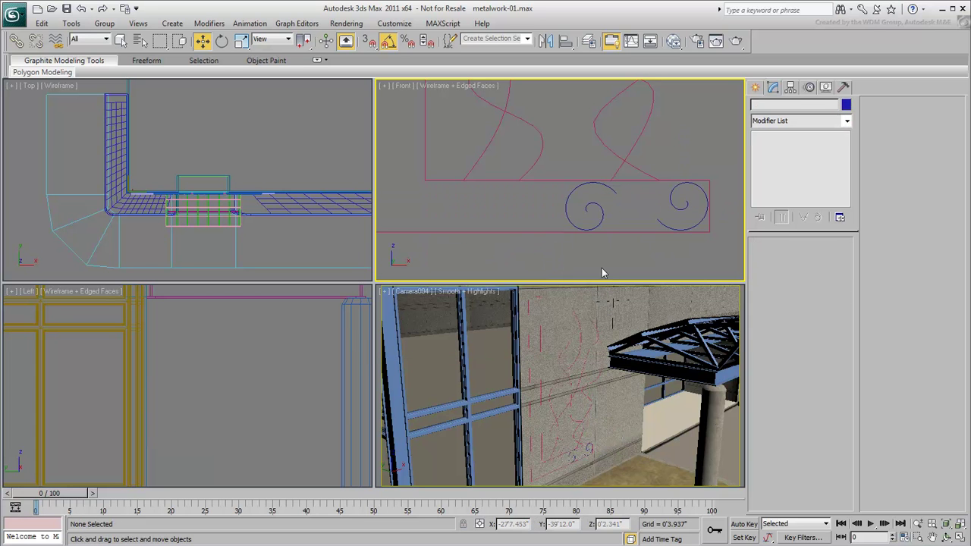
# - Attach both helices to the L-shaped frame and curves as one spline shape
pyautogui.click(544, 230)
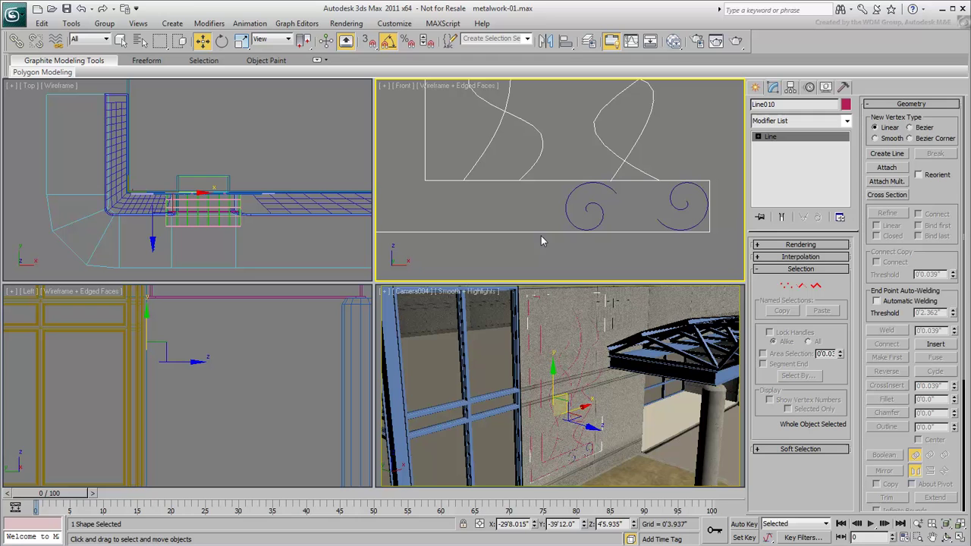
pyautogui.click(887, 167)
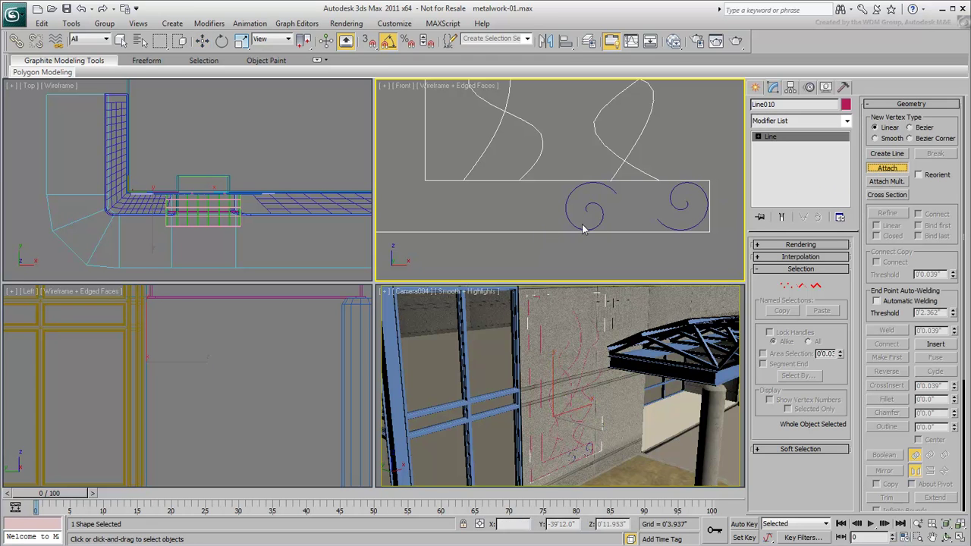
pyautogui.click(612, 222)
pyautogui.click(662, 227)
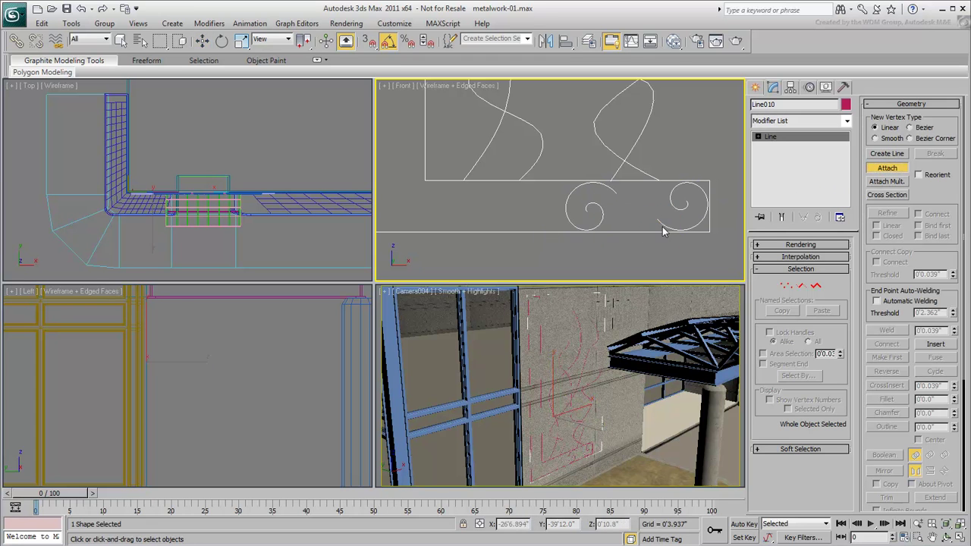
# - End attaching, start Create Line within the shape, and enable 3D snapping with Endpoint as the only snap type
pyautogui.rightClick(642, 248)
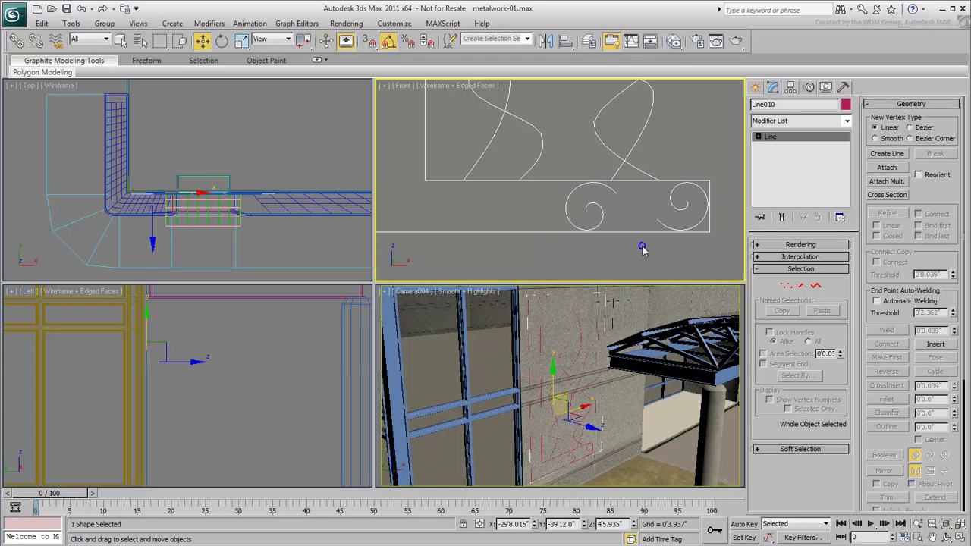
pyautogui.click(887, 154)
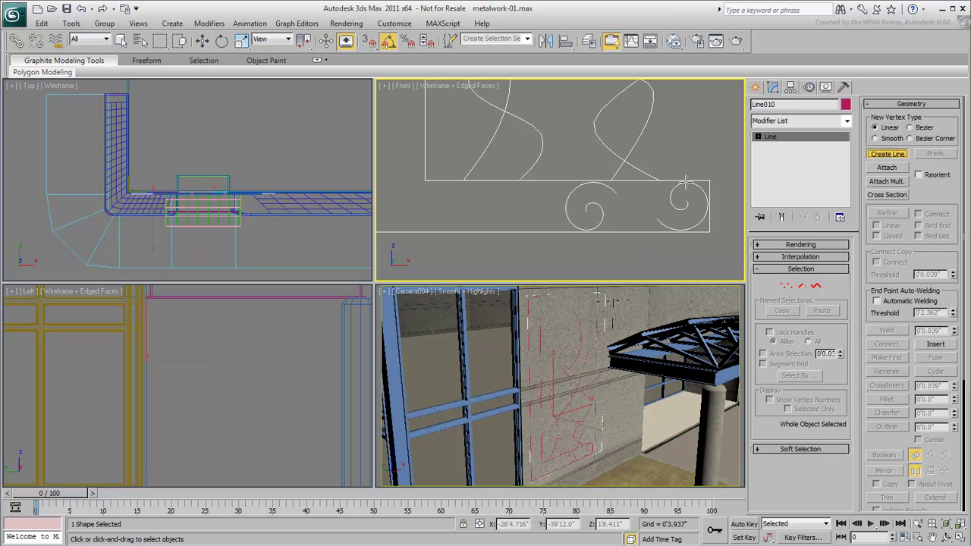
pyautogui.click(366, 41)
pyautogui.rightClick(366, 42)
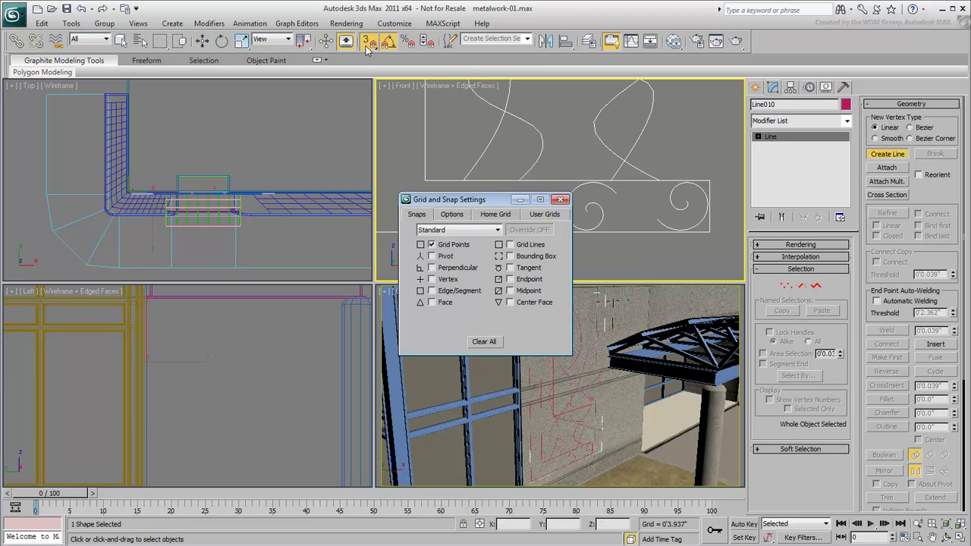
pyautogui.click(432, 245)
pyautogui.click(510, 279)
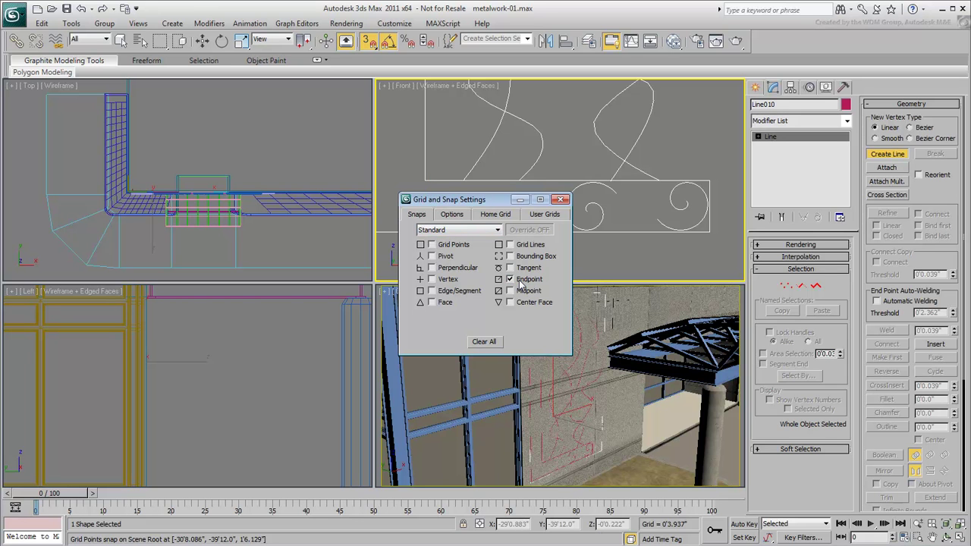
pyautogui.click(560, 200)
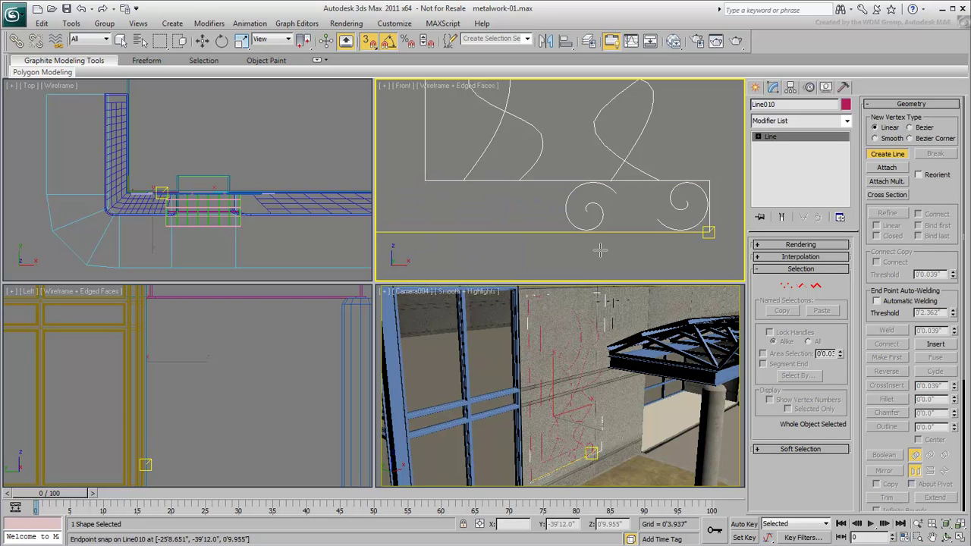
# - Draw a straight line joining the outer ends of the two scrolls, and turn snapping off
pyautogui.scroll(4, 629, 199)
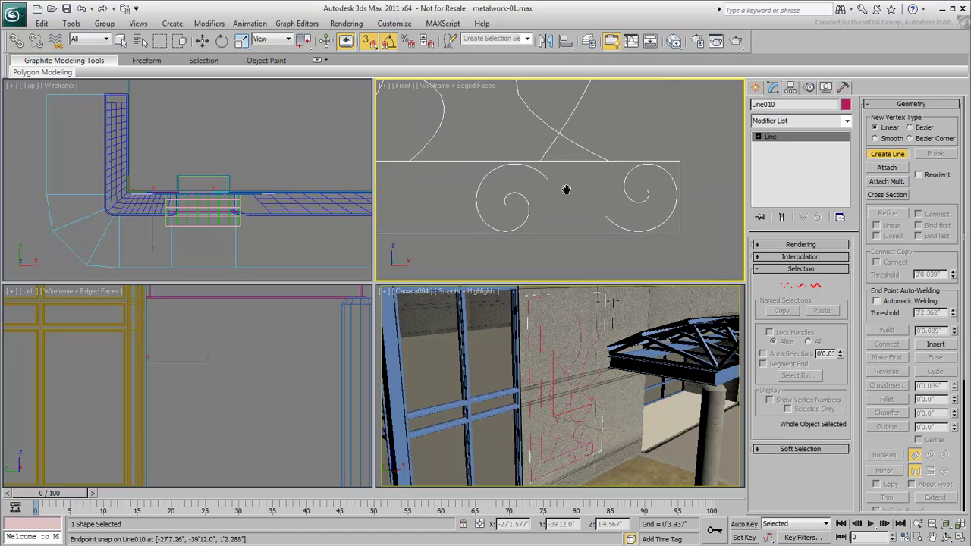
pyautogui.click(539, 176)
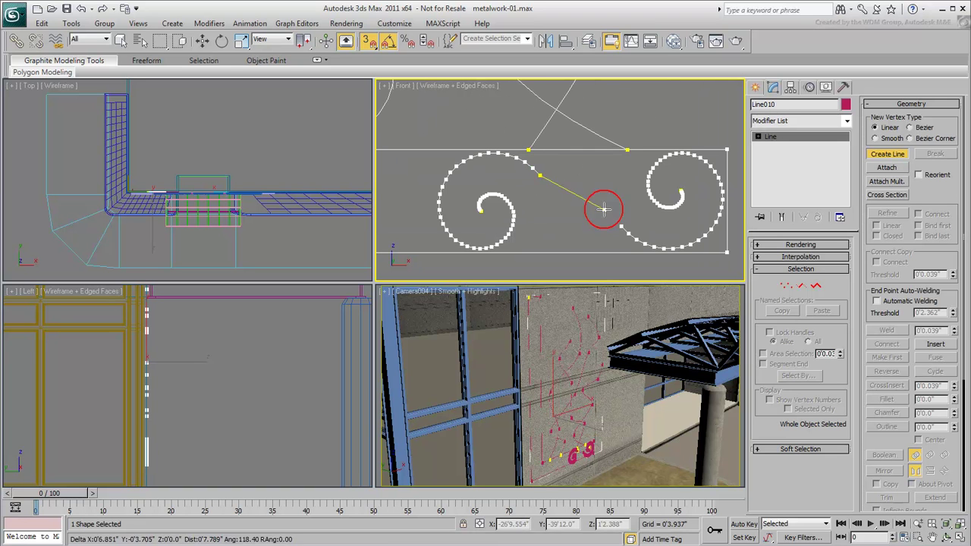
pyautogui.click(620, 226)
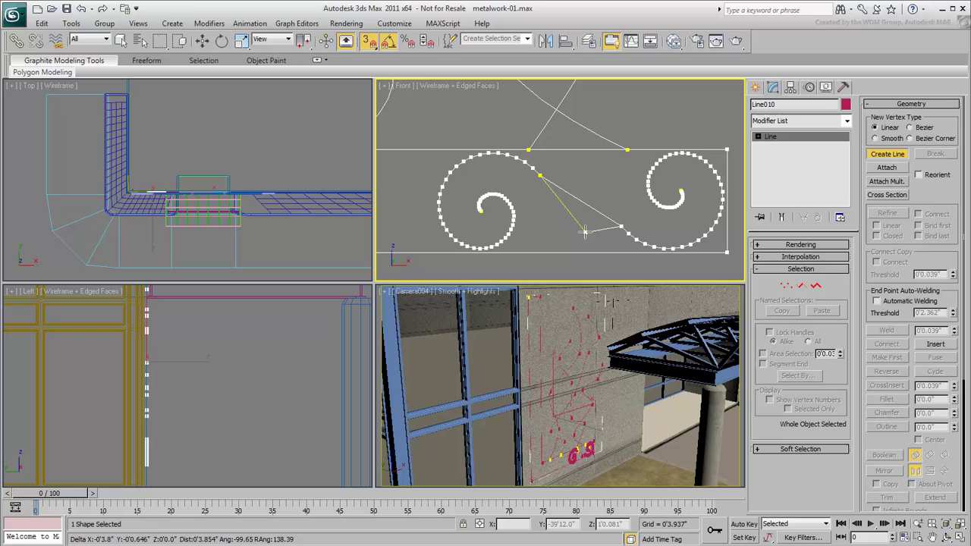
pyautogui.rightClick(560, 226)
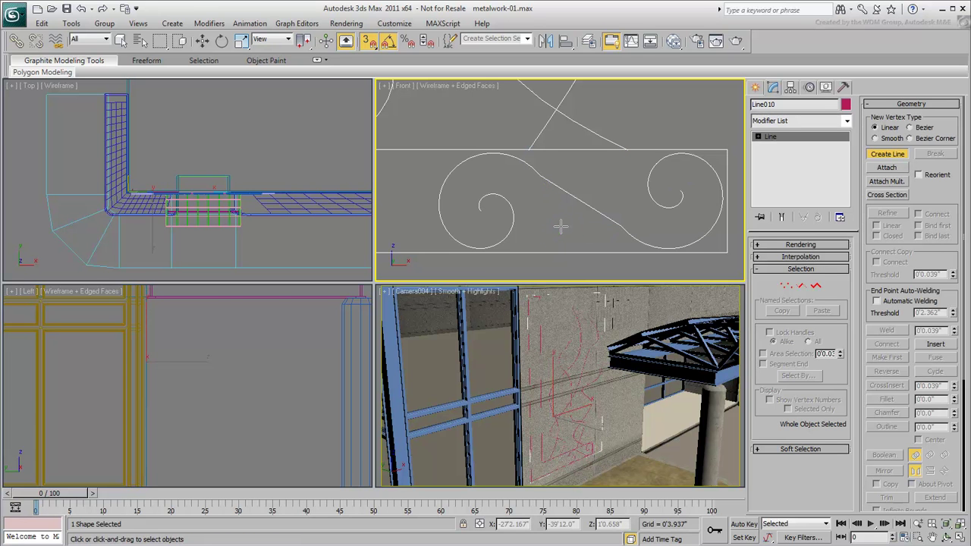
pyautogui.click(369, 41)
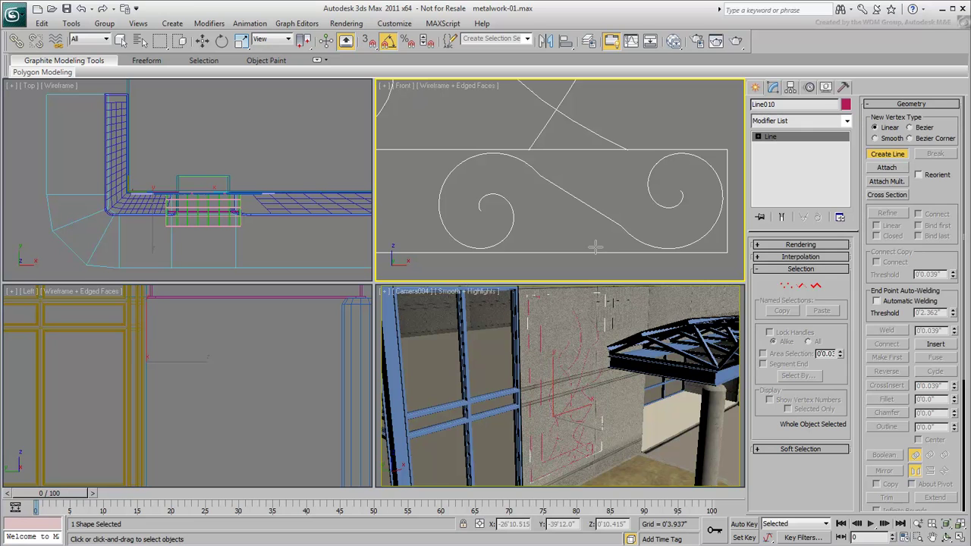
# - Weld the overlapping vertices at both ends of the connecting line so the two scrolls form one spline
pyautogui.press('w')
pyautogui.click(786, 286)
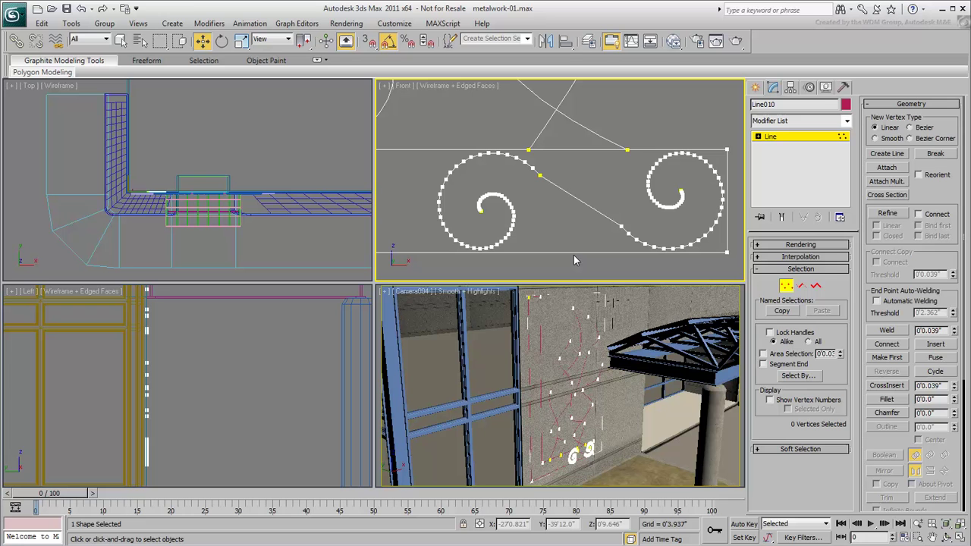
pyautogui.click(540, 176)
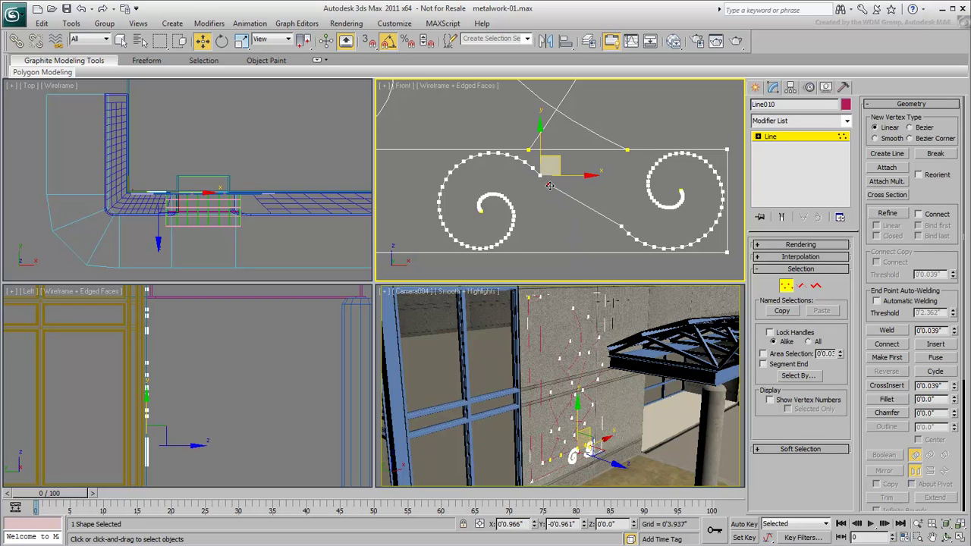
pyautogui.moveTo(554, 217); pyautogui.dragTo(534, 172)
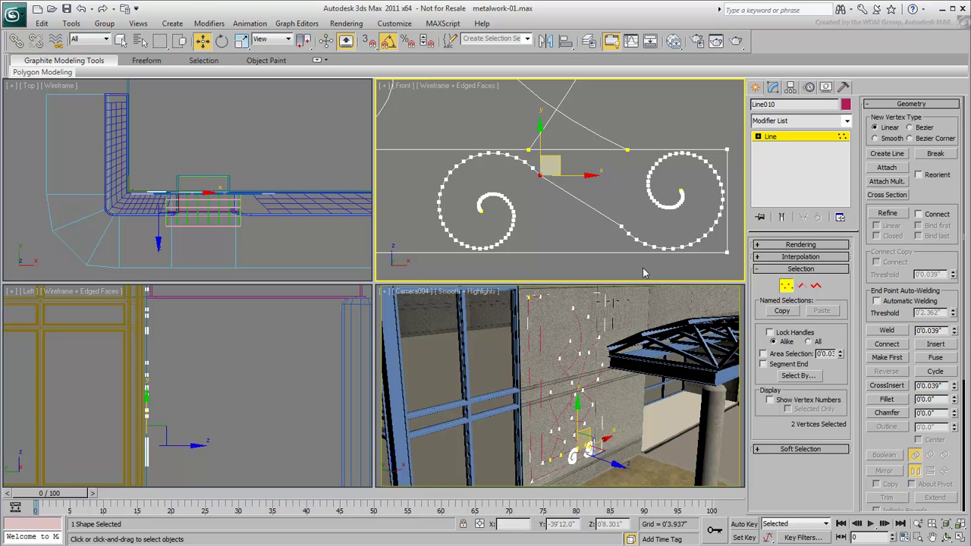
pyautogui.click(887, 332)
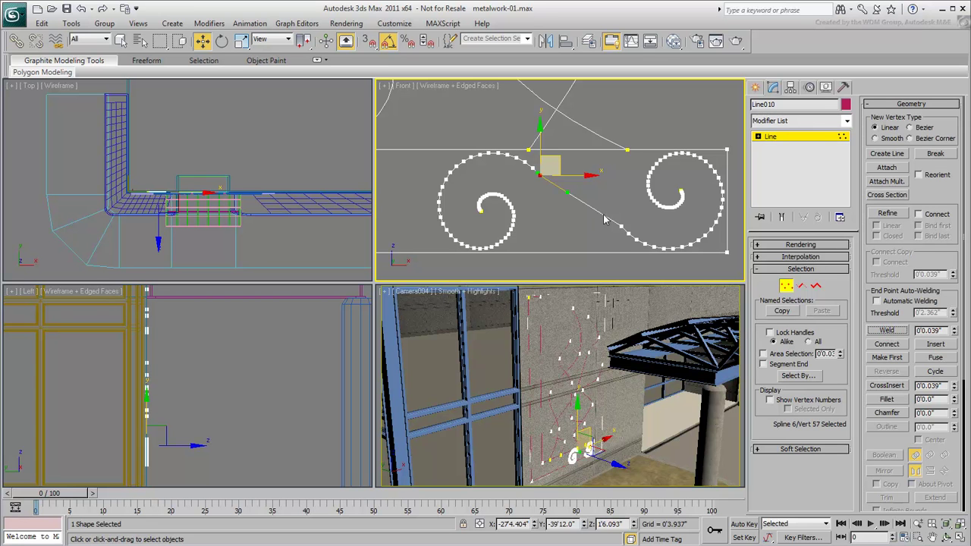
pyautogui.moveTo(604, 204); pyautogui.dragTo(634, 246)
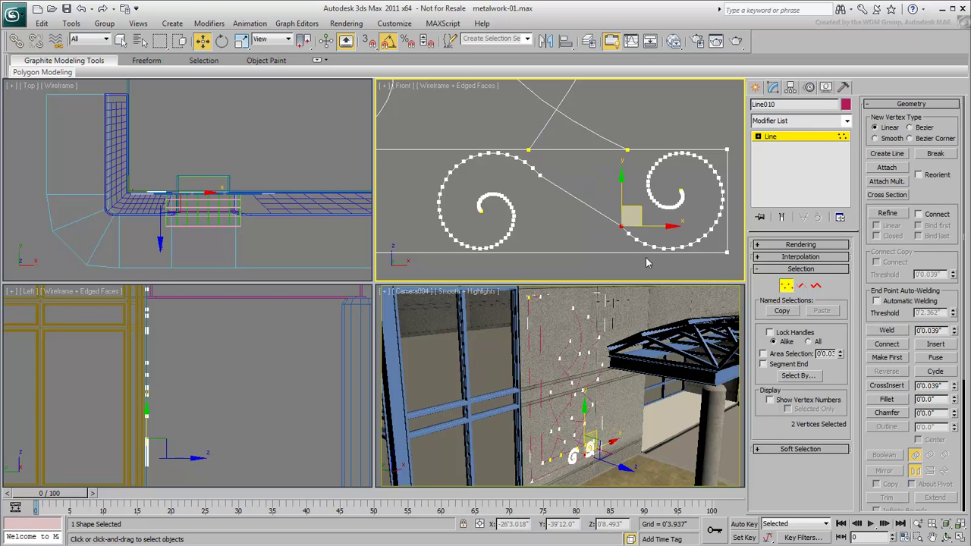
pyautogui.click(887, 331)
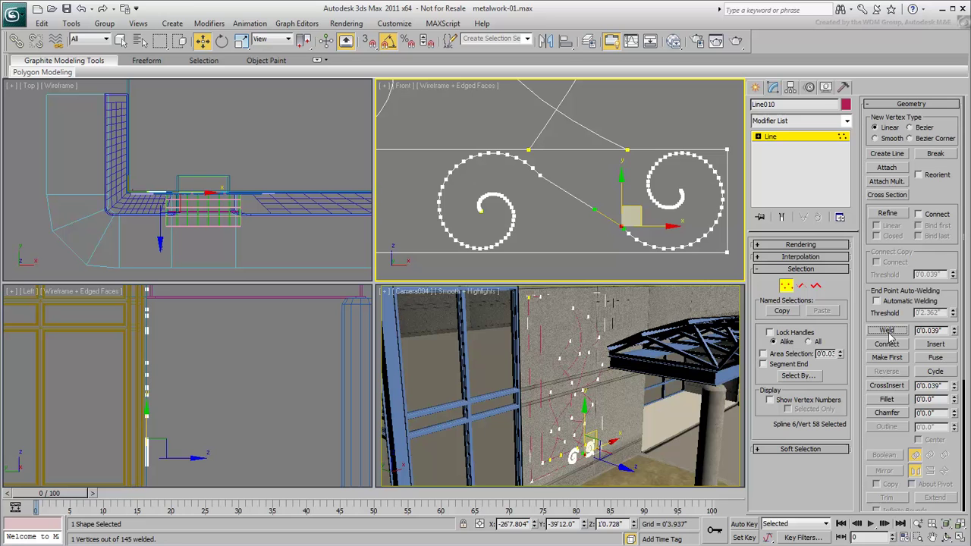
pyautogui.click(592, 262)
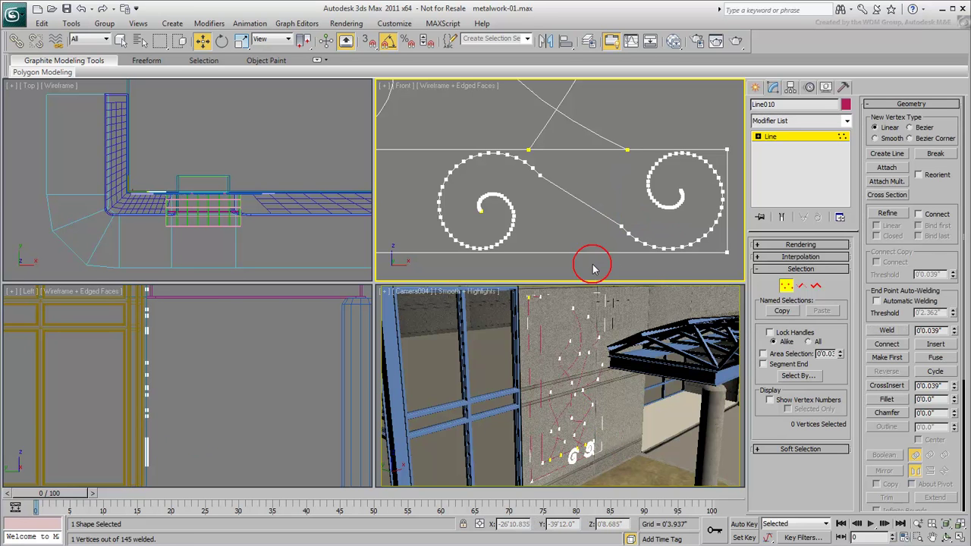
# - Delete the four vertices around the two joints between the connecting line and the scrolls
pyautogui.click(542, 174)
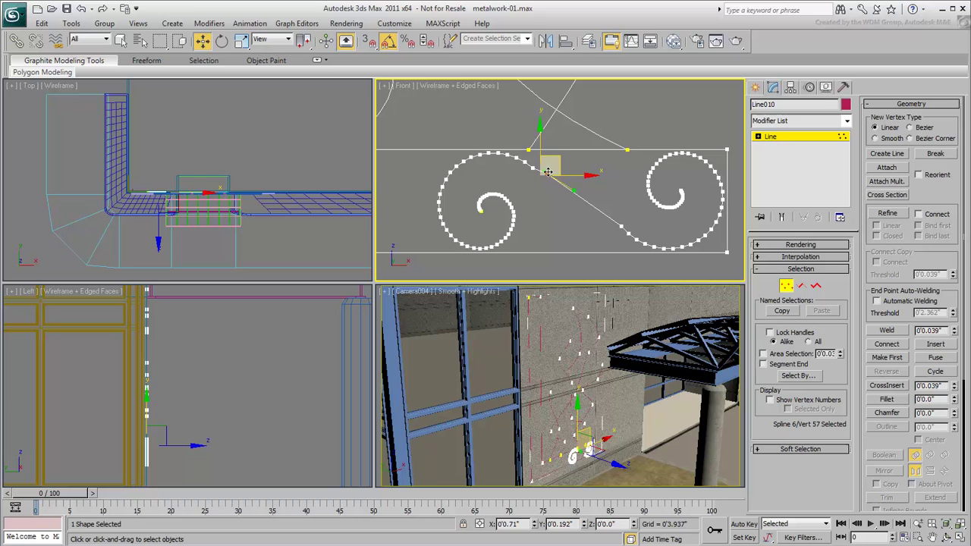
pyautogui.click(540, 166)
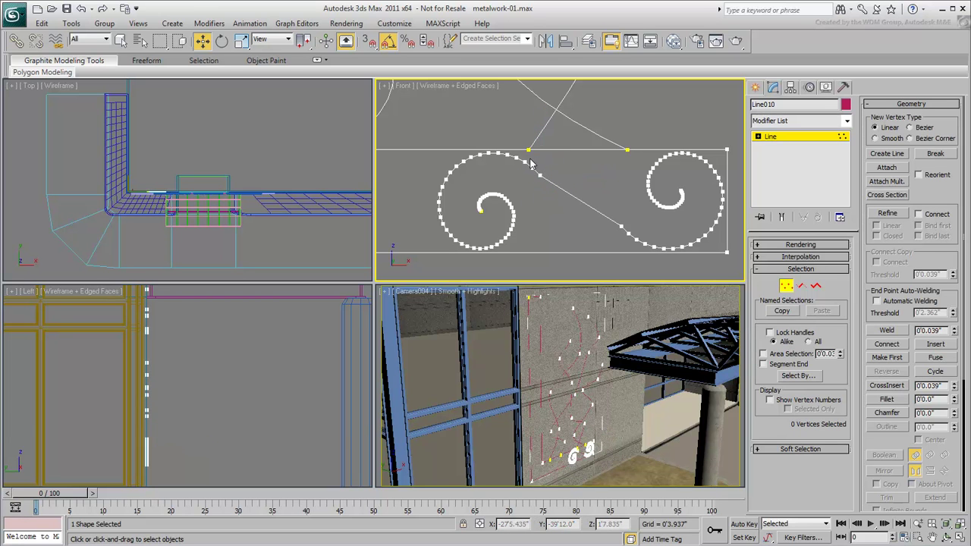
pyautogui.moveTo(531, 164); pyautogui.dragTo(642, 250)
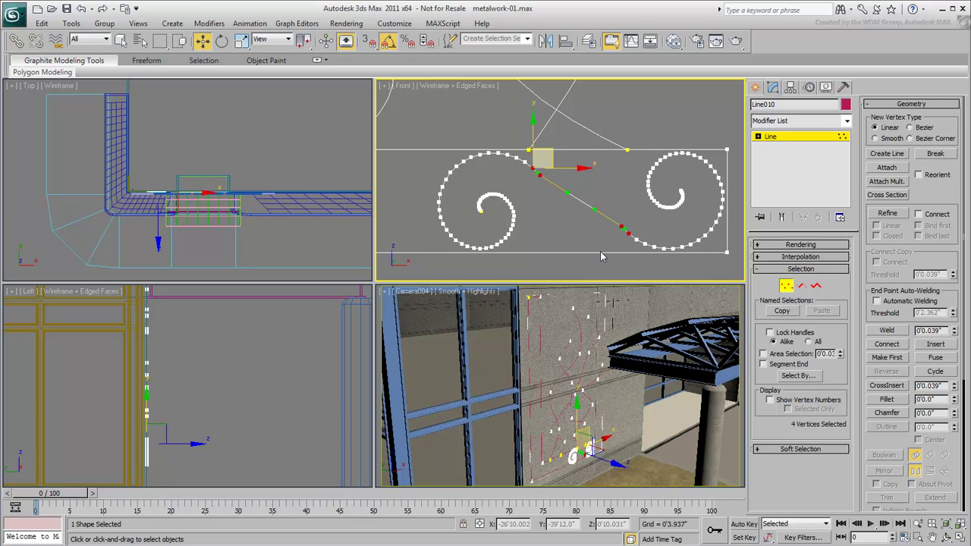
pyautogui.press('Delete')
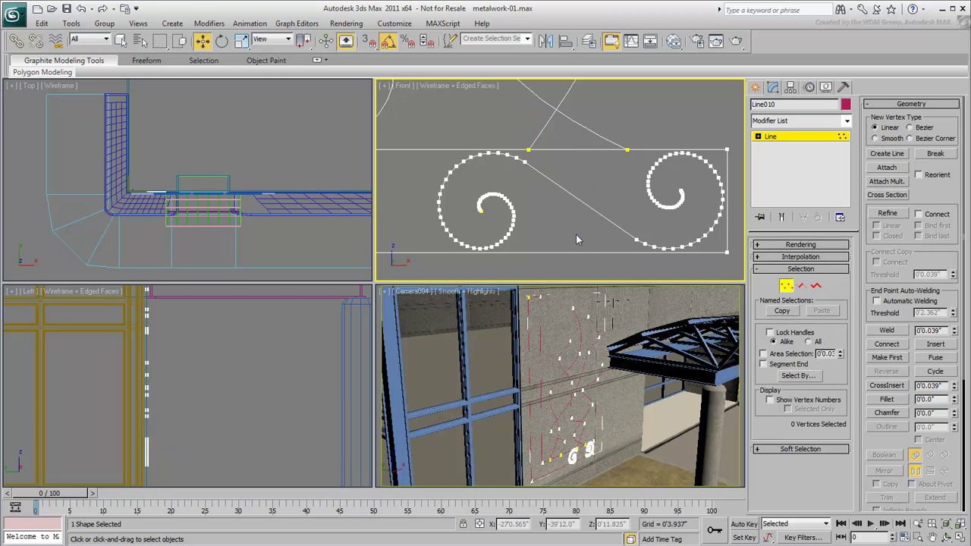
# - Convert the whole joined scroll spline from Line to Curve segments and deselect it
pyautogui.scroll(6, 576, 240)
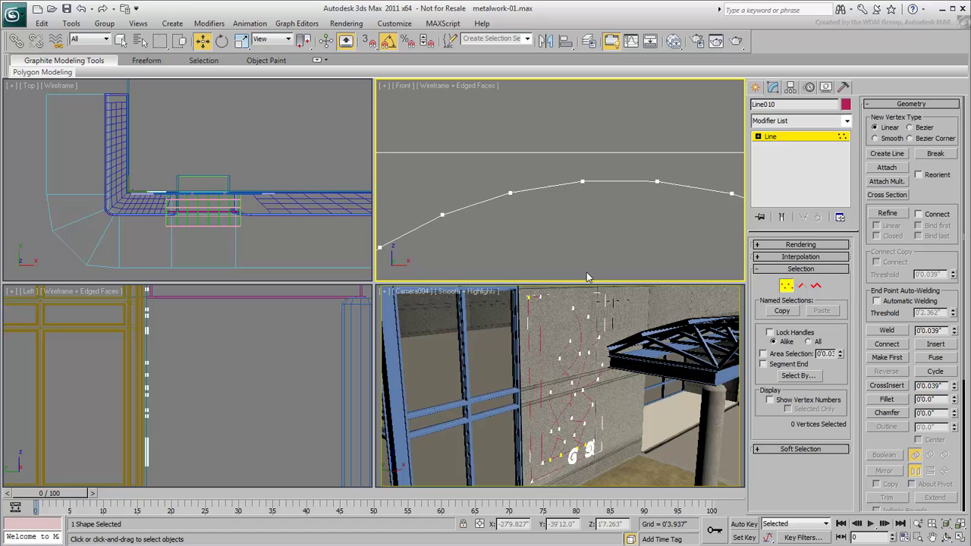
pyautogui.scroll(-1, 586, 277)
pyautogui.moveTo(576, 245); pyautogui.dragTo(587, 221, button='middle')
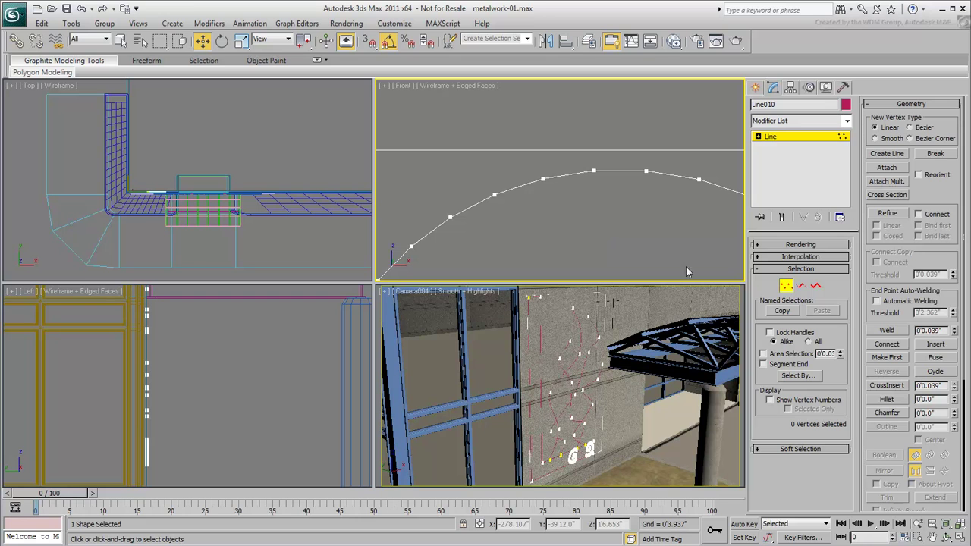
pyautogui.click(815, 285)
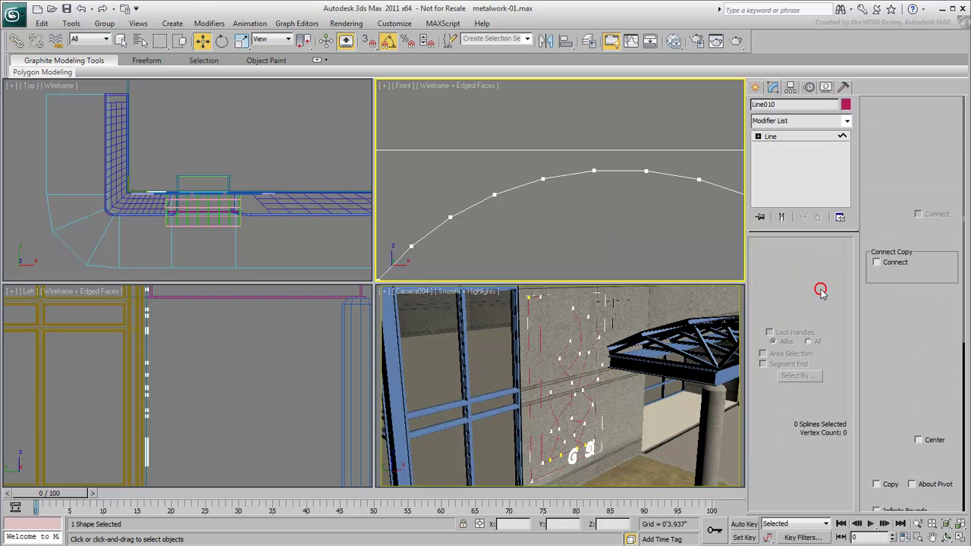
pyautogui.click(580, 174)
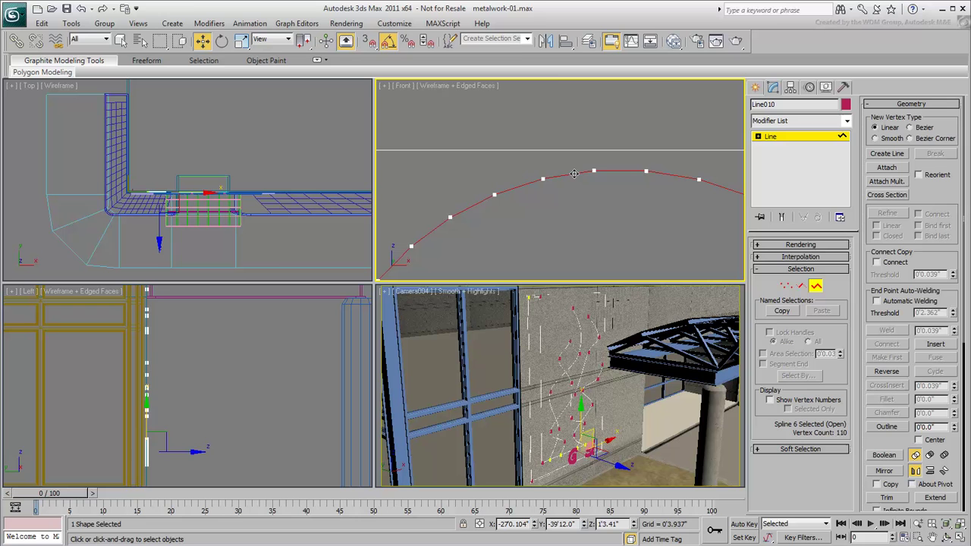
pyautogui.rightClick(575, 173)
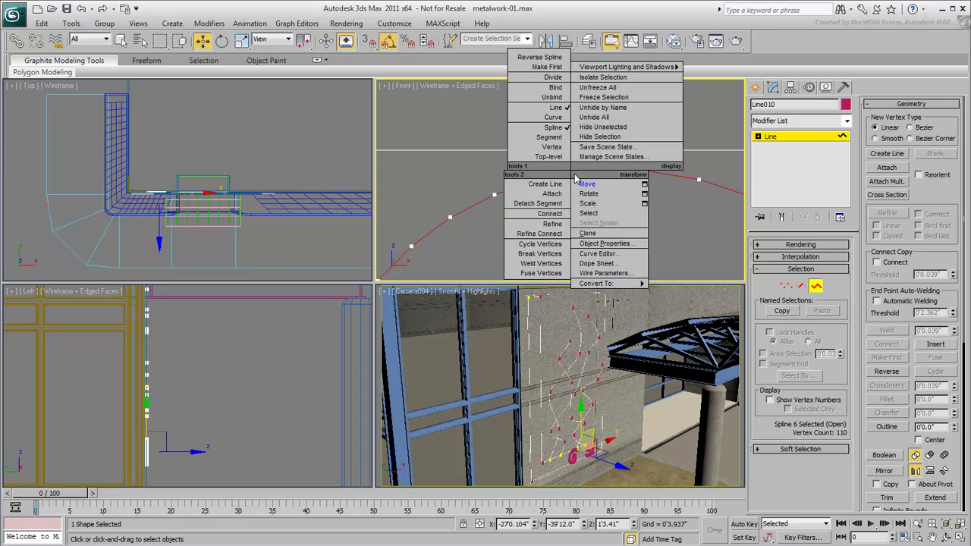
pyautogui.click(557, 117)
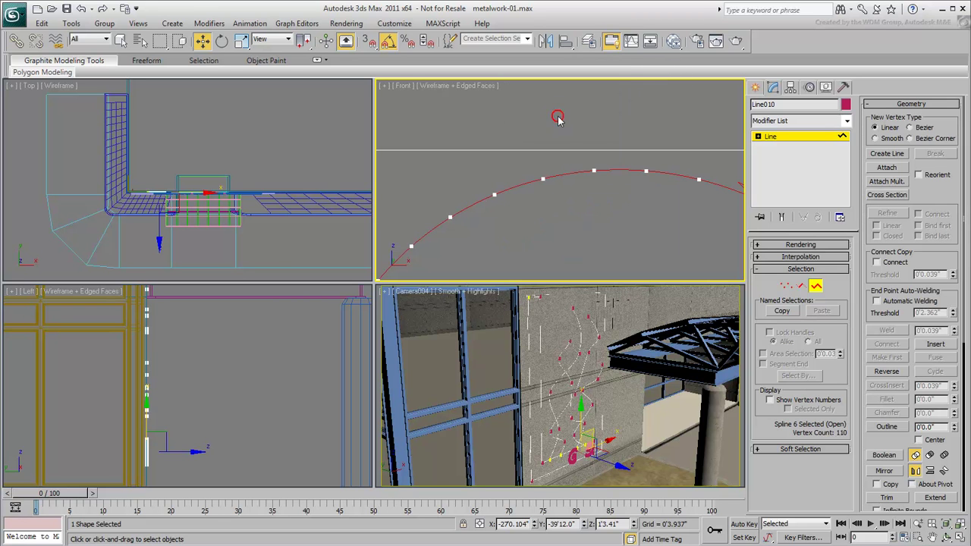
pyautogui.click(621, 226)
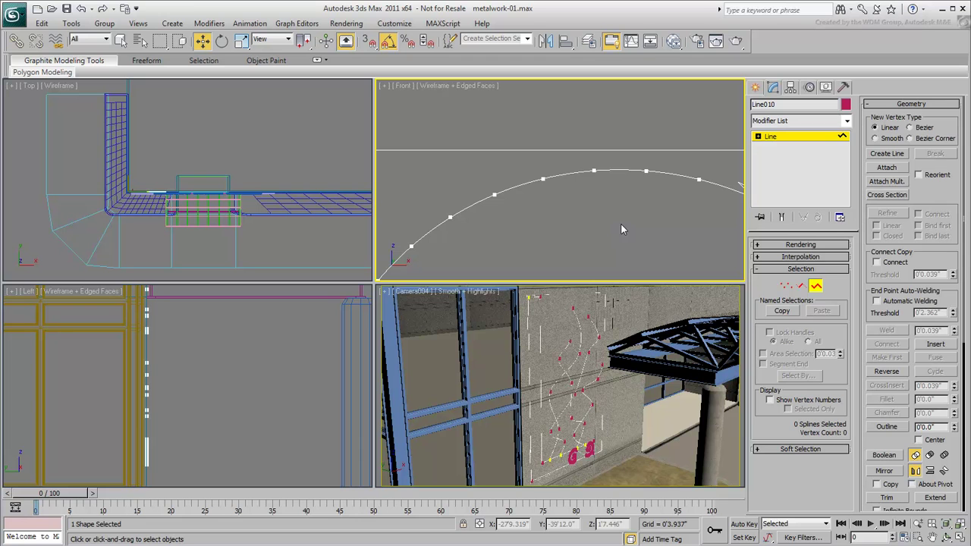
# - Change the vertex where the left scroll meets the connecting segment to Smooth
pyautogui.moveTo(675, 225); pyautogui.dragTo(459, 209, button='middle')
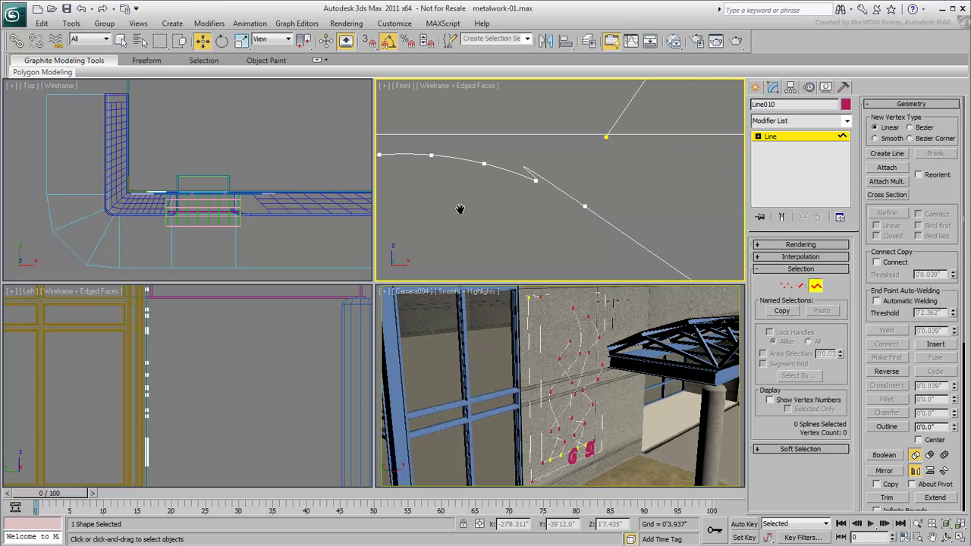
pyautogui.click(786, 285)
pyautogui.click(586, 207)
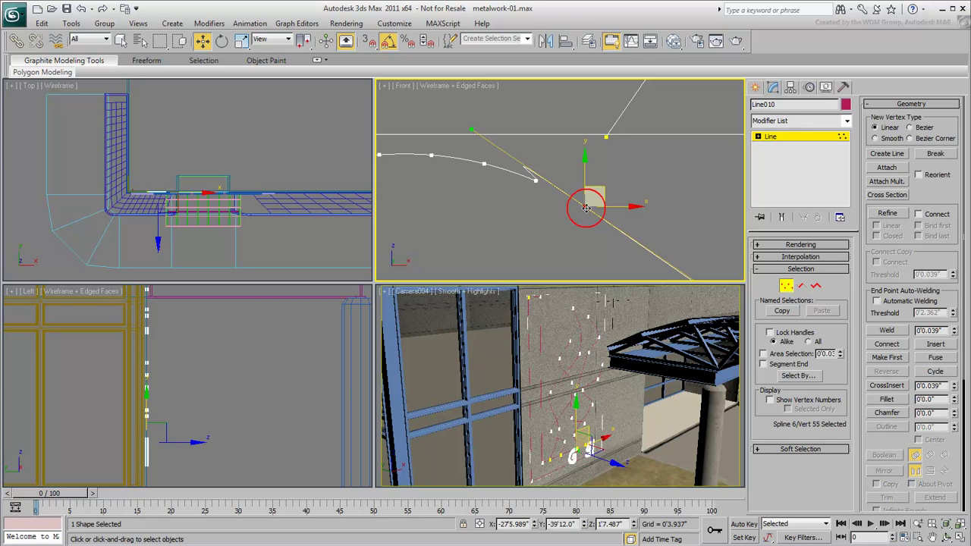
pyautogui.moveTo(472, 130); pyautogui.dragTo(481, 142)
pyautogui.rightClick(556, 220)
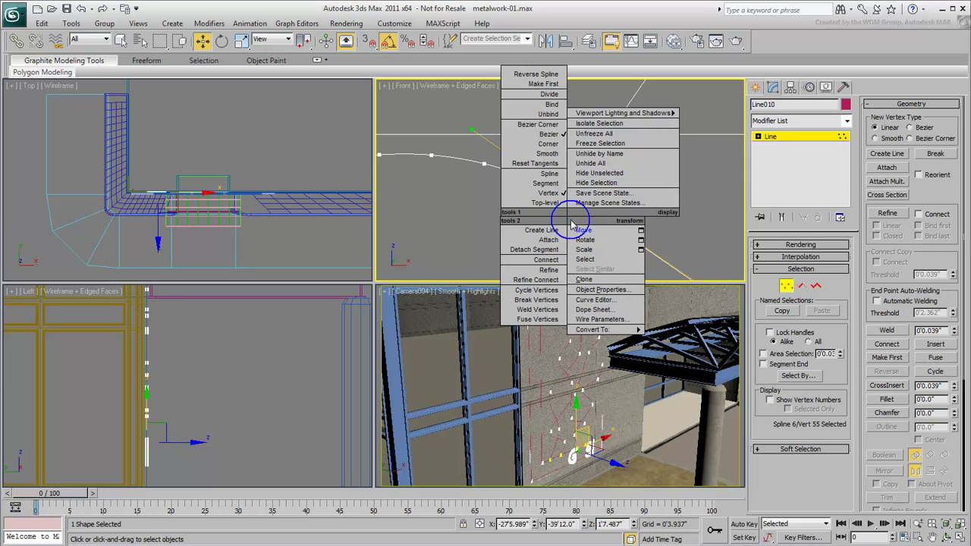
pyautogui.click(550, 149)
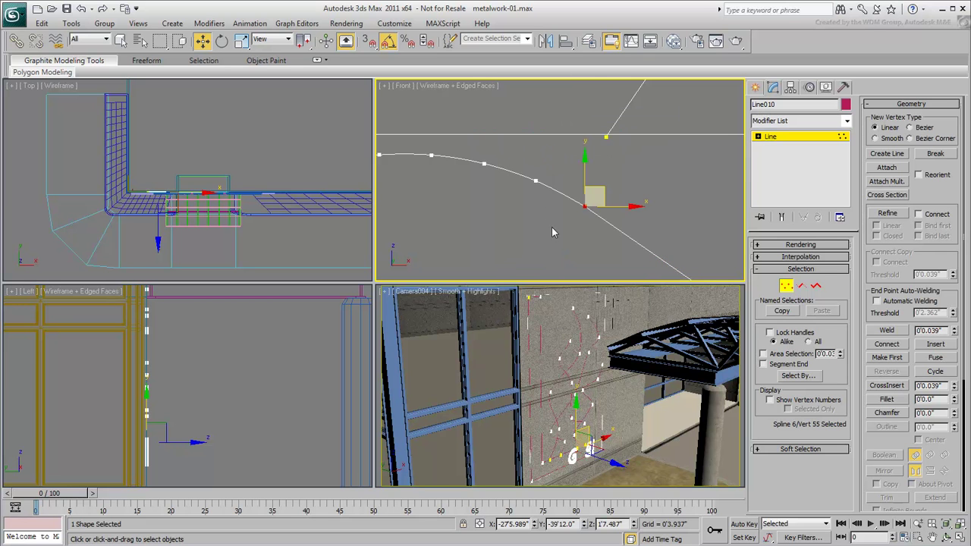
# - Change the vertex where the connecting segment meets the right scroll to Smooth
pyautogui.scroll(-5, 550, 220)
pyautogui.moveTo(611, 249); pyautogui.dragTo(497, 133, button='middle')
pyautogui.scroll(4, 584, 179)
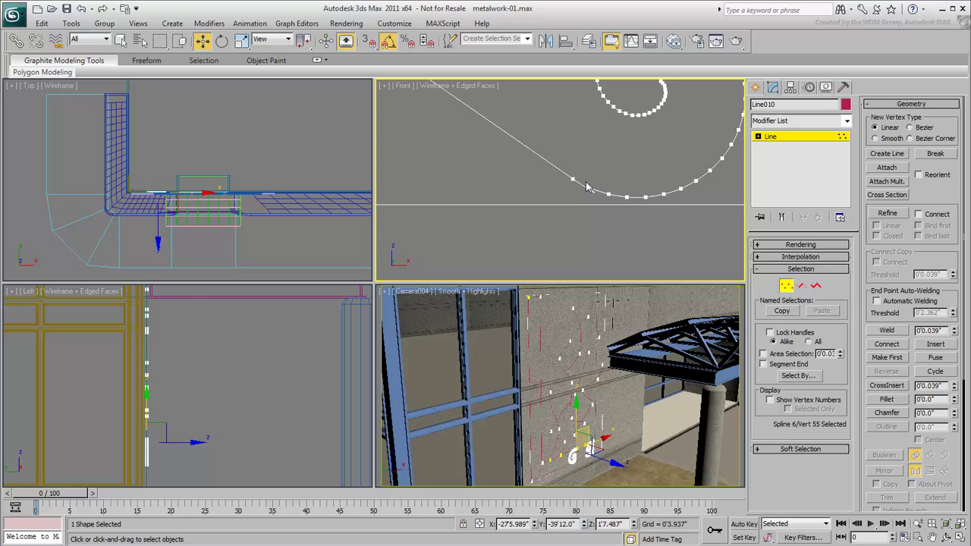
pyautogui.moveTo(566, 142); pyautogui.dragTo(516, 197)
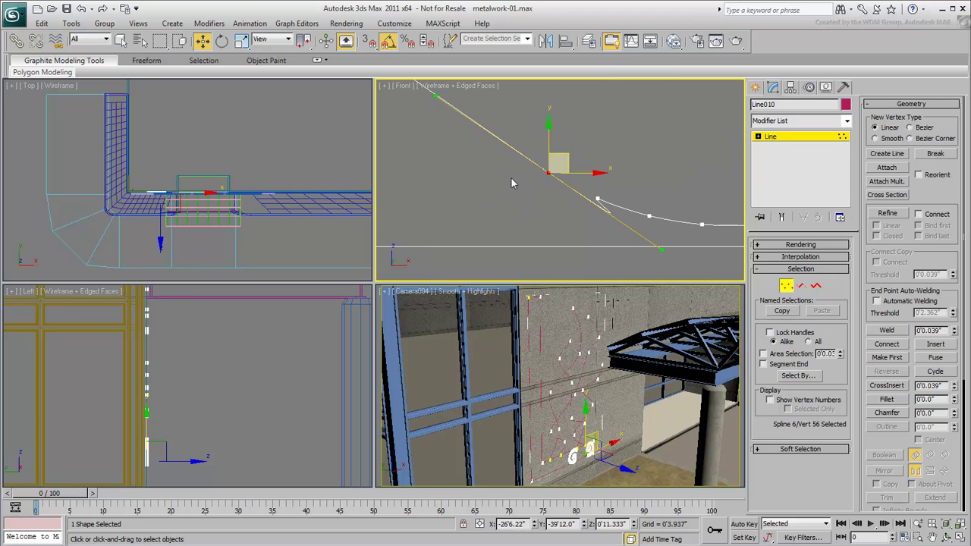
pyautogui.rightClick(510, 177)
pyautogui.click(486, 113)
pyautogui.scroll(-4, 565, 237)
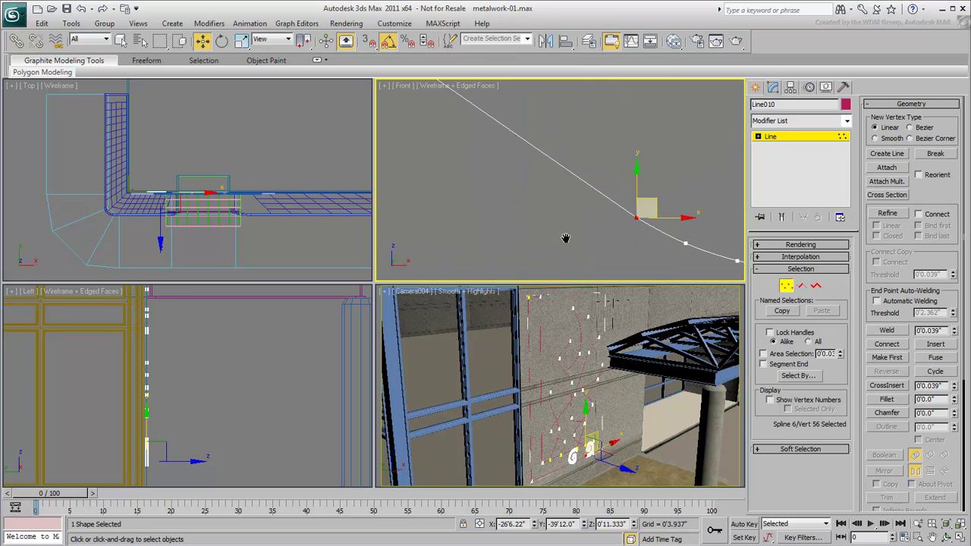
# - Deselect the smoothed vertex and leave vertex editing of the metalwork shape
pyautogui.moveTo(510, 212); pyautogui.dragTo(529, 208, button='middle')
pyautogui.click(612, 252)
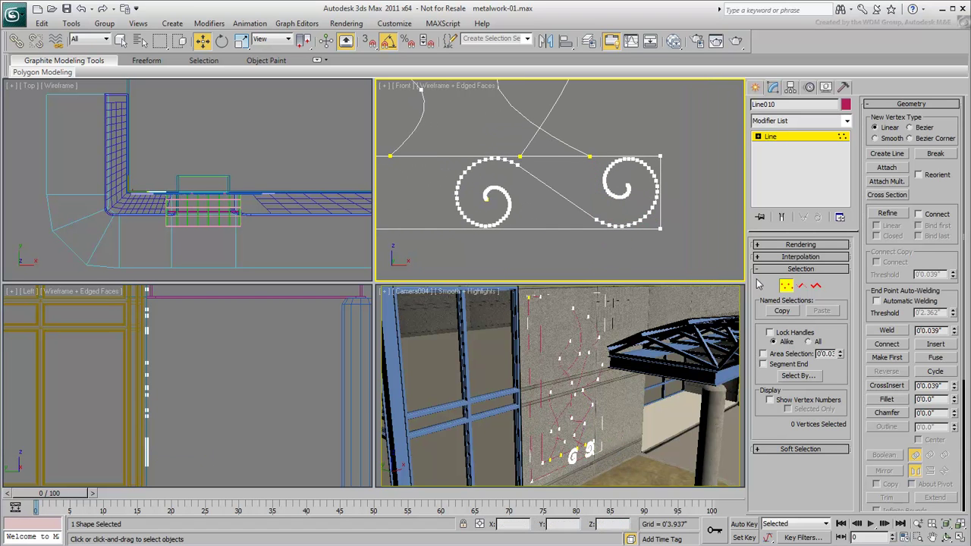
pyautogui.click(786, 286)
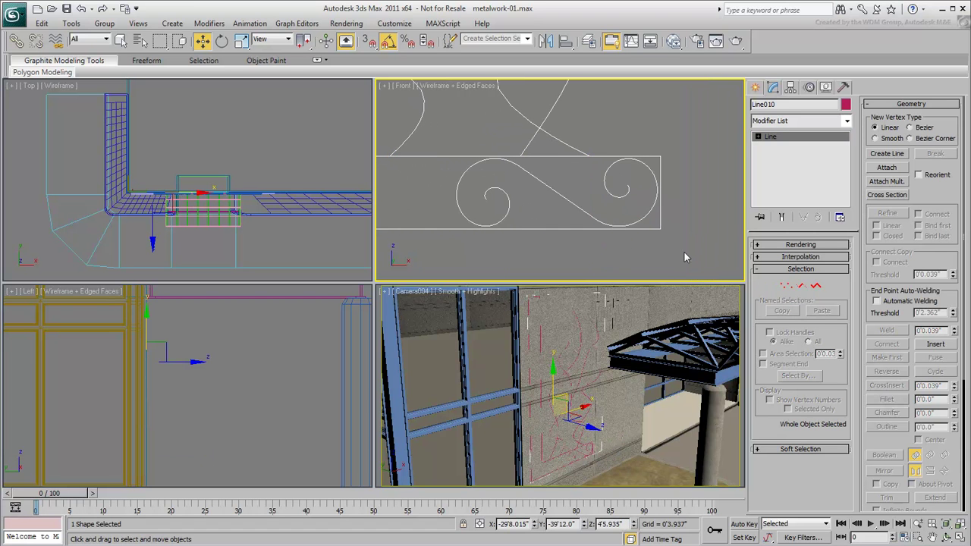
# - Mirror a copy of the joined scroll spline horizontally and move it beside the original within the frame's lower strip
pyautogui.click(816, 286)
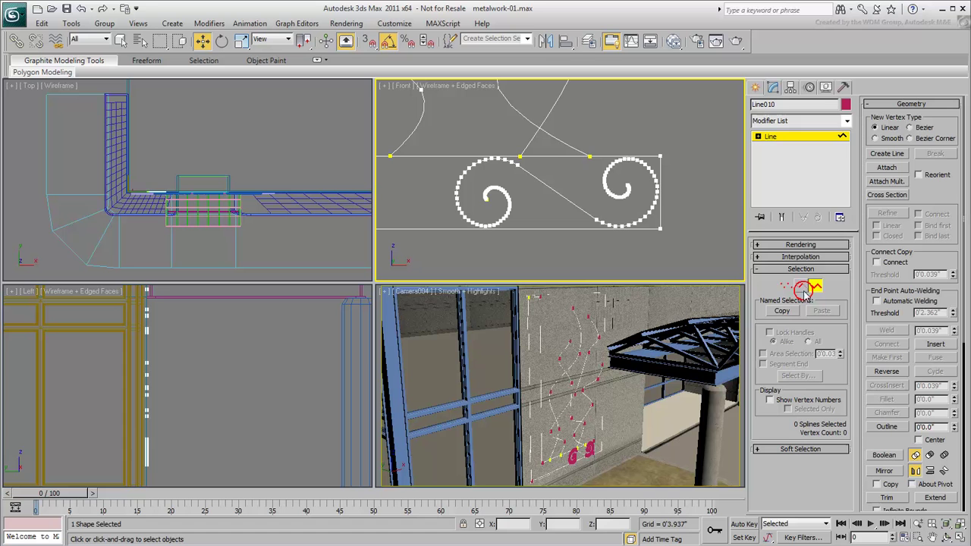
pyautogui.click(563, 195)
pyautogui.scroll(-3, 486, 241)
pyautogui.moveTo(560, 231); pyautogui.dragTo(510, 255, button='middle')
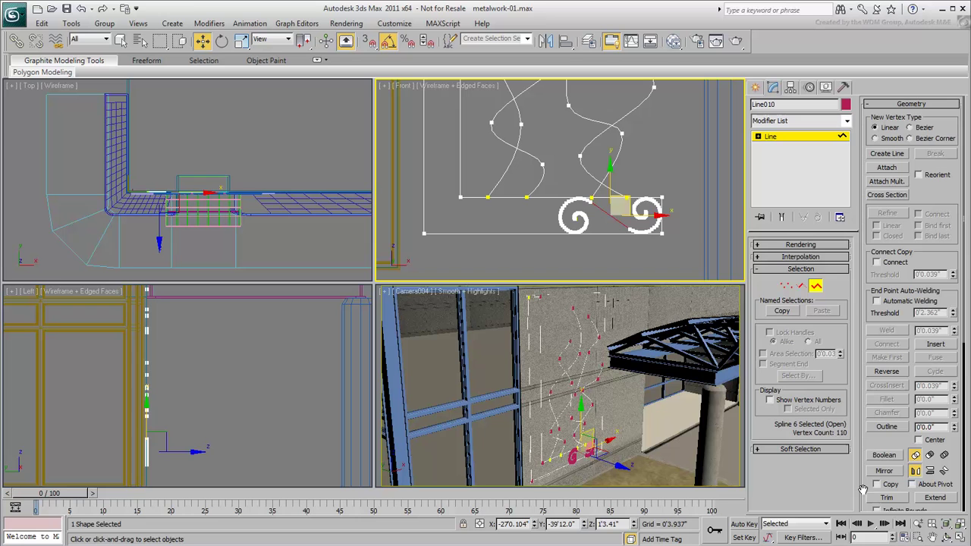
pyautogui.click(883, 471)
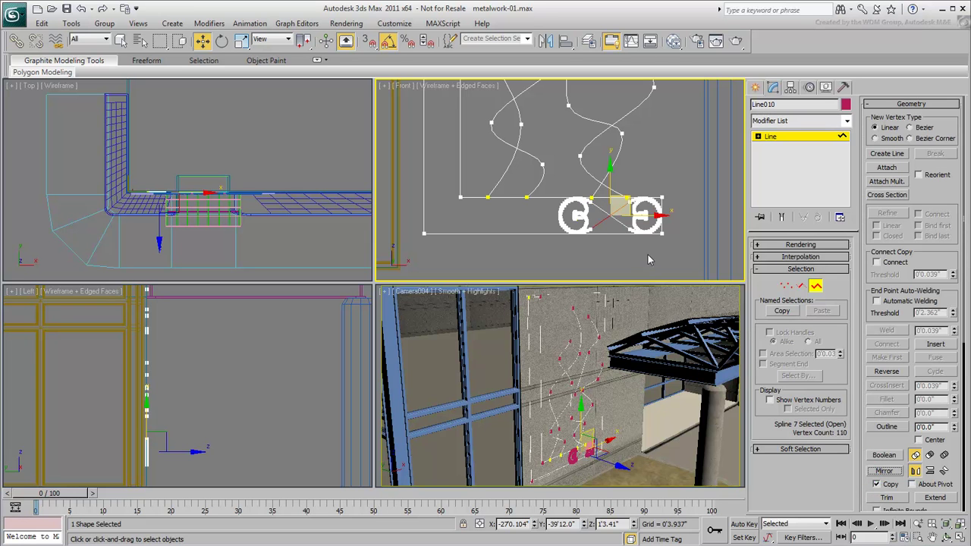
pyautogui.moveTo(648, 216); pyautogui.dragTo(537, 216)
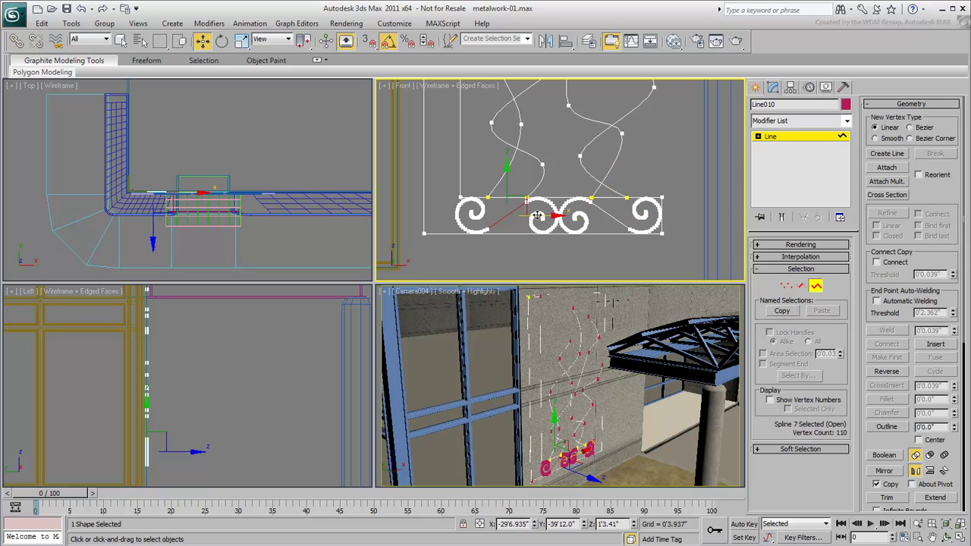
# - Select both scroll splines in the lower strip and rotate a copy of them 90 degrees
pyautogui.keyDown('ctrl'); pyautogui.click(597, 224); pyautogui.keyUp('ctrl')
pyautogui.scroll(-5, 584, 228)
pyautogui.rightClick(614, 211)
pyautogui.click(644, 233)
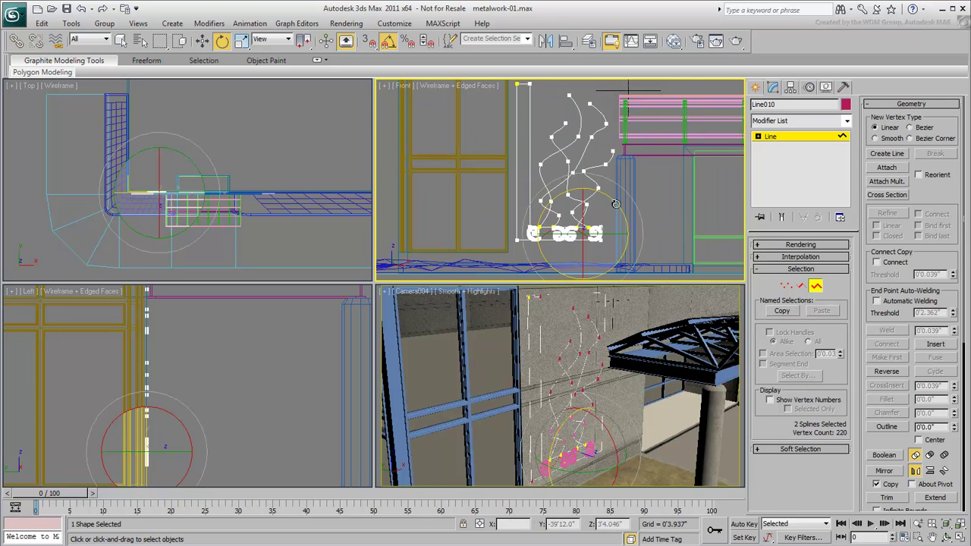
pyautogui.moveTo(616, 204); pyautogui.dragTo(622, 255)
# - Move the rotated scroll pair into the lower part of the frame's vertical strip
pyautogui.rightClick(623, 255)
pyautogui.click(645, 265)
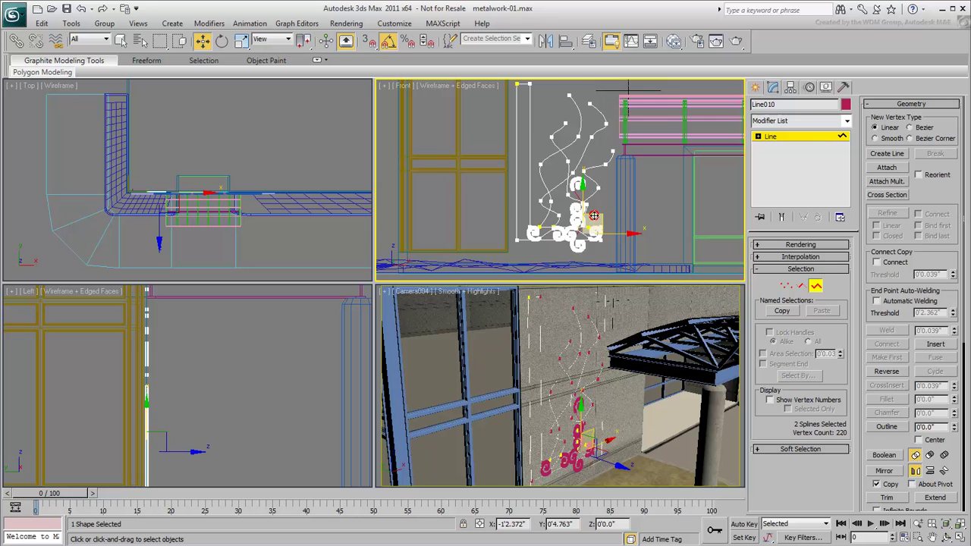
pyautogui.moveTo(594, 216); pyautogui.dragTo(555, 169)
pyautogui.scroll(4, 553, 165)
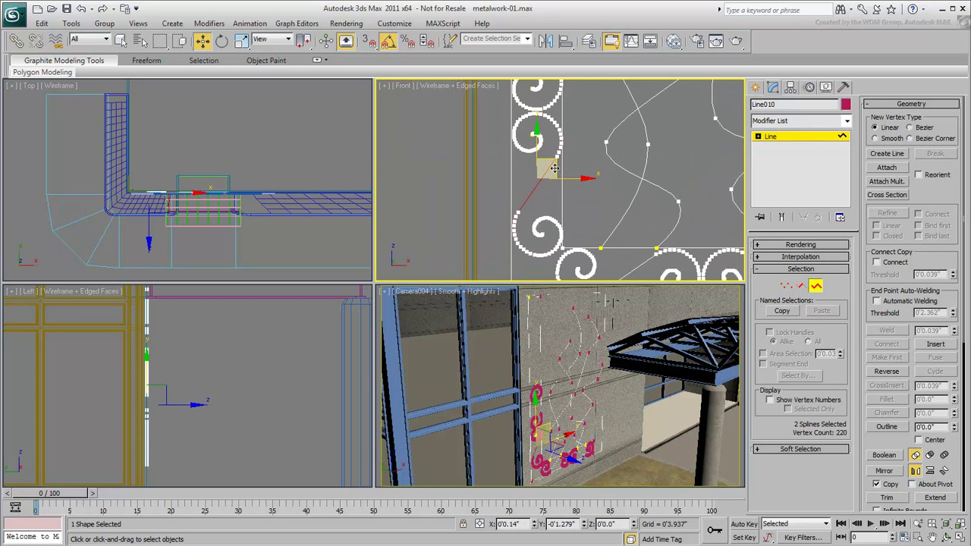
# - Copy the vertical scroll pair upward to fill the rest of the vertical strip
pyautogui.scroll(-6, 557, 198)
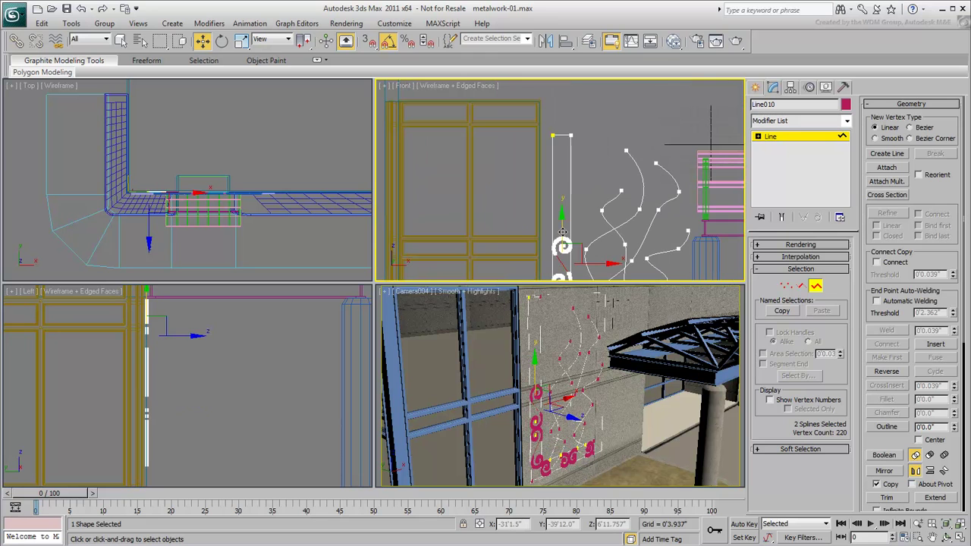
pyautogui.moveTo(562, 232); pyautogui.dragTo(563, 122)
pyautogui.scroll(3, 561, 232)
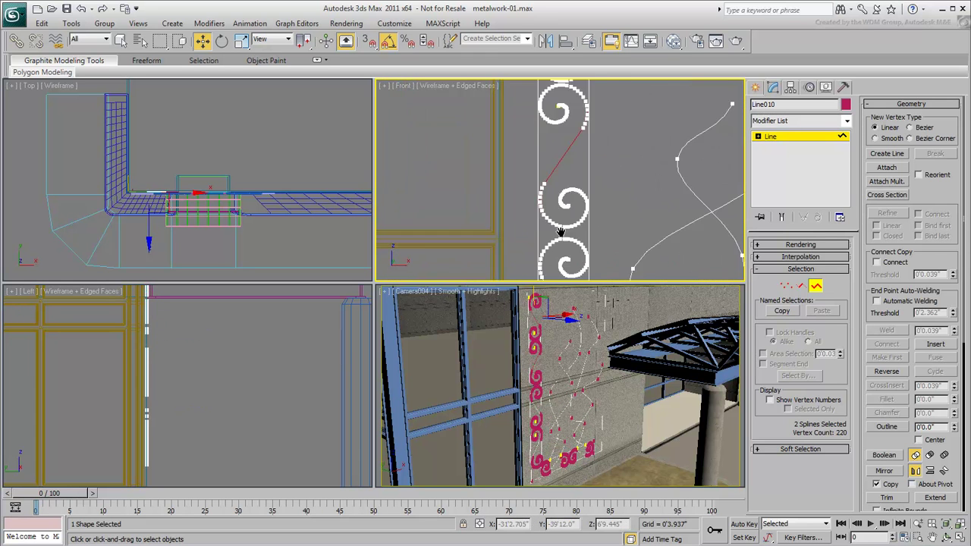
pyautogui.scroll(-3, 562, 232)
pyautogui.scroll(4, 592, 192)
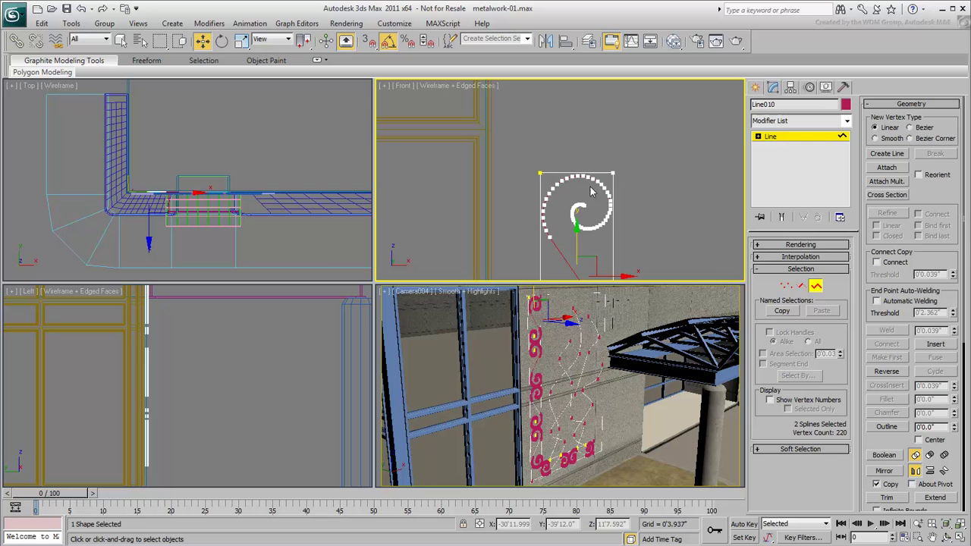
pyautogui.scroll(-4, 592, 192)
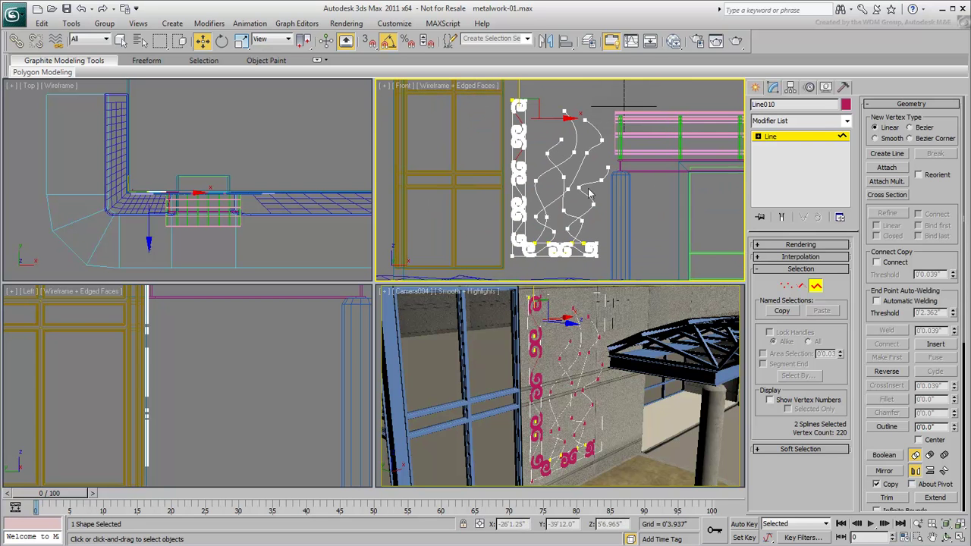
# - Deselect the splines, leave spline editing, render the Camera004 view and close the rendered image
pyautogui.click(643, 209)
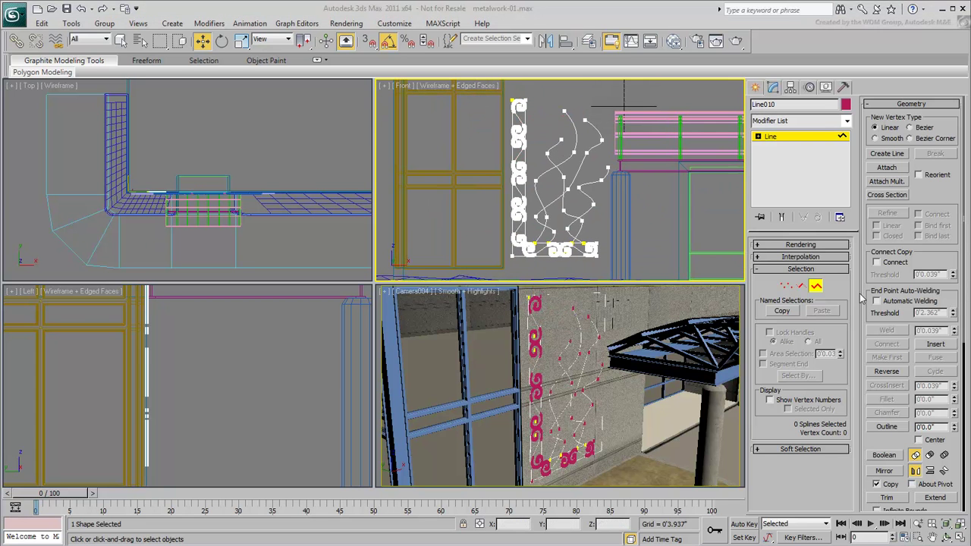
pyautogui.click(815, 287)
pyautogui.click(605, 371)
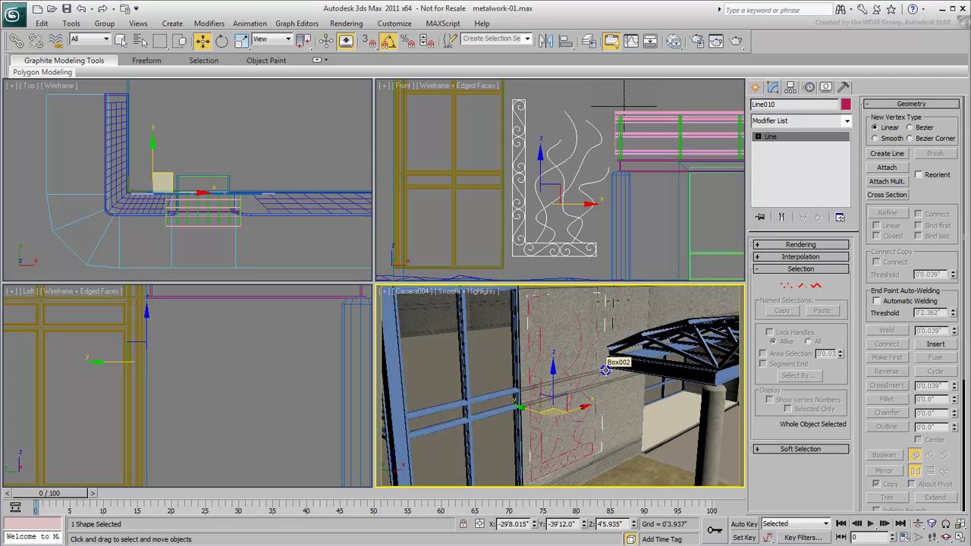
pyautogui.click(735, 43)
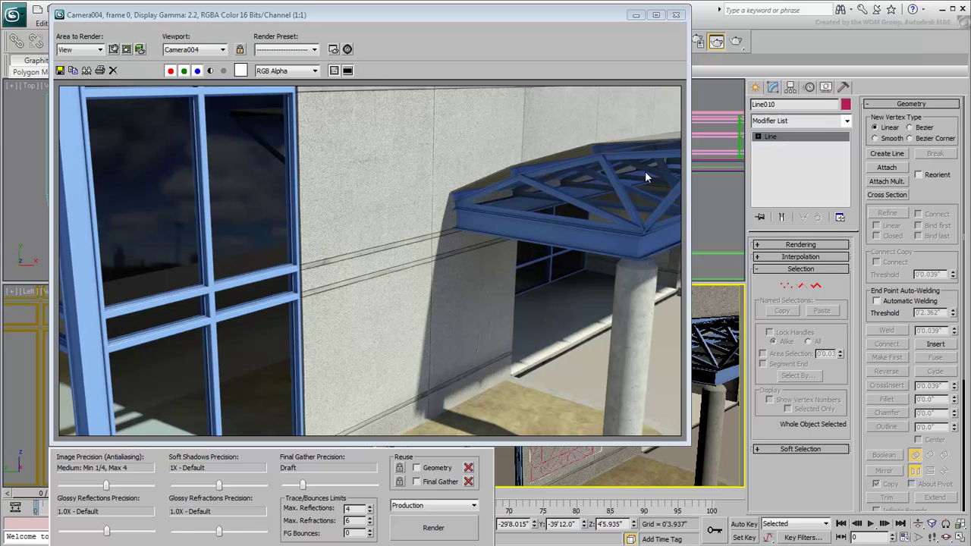
pyautogui.click(676, 15)
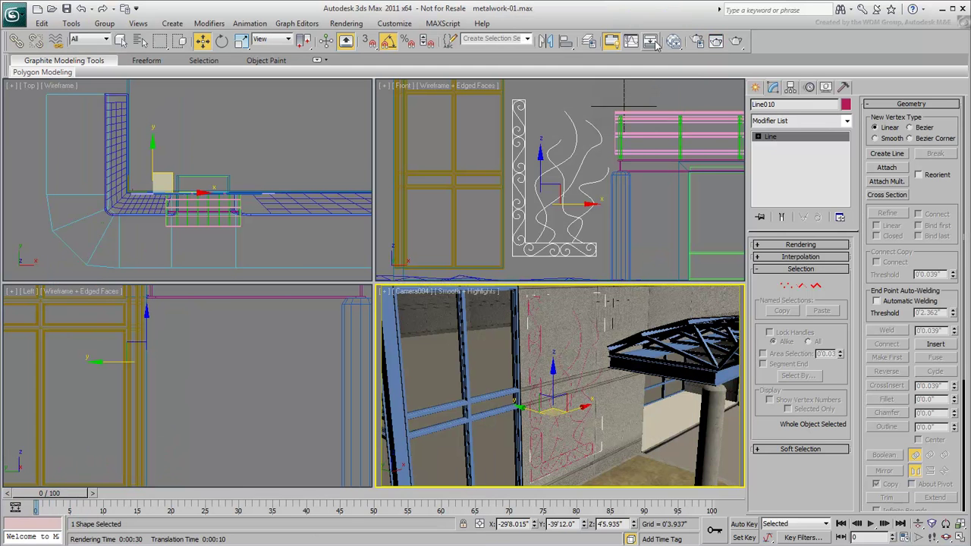
# - Enable the metalwork shape's thickness in both the renderer and the viewport
pyautogui.keyDown('alt'); pyautogui.moveTo(536, 204); pyautogui.dragTo(607, 227, button='middle'); pyautogui.keyUp('alt')
pyautogui.scroll(10, 545, 200)
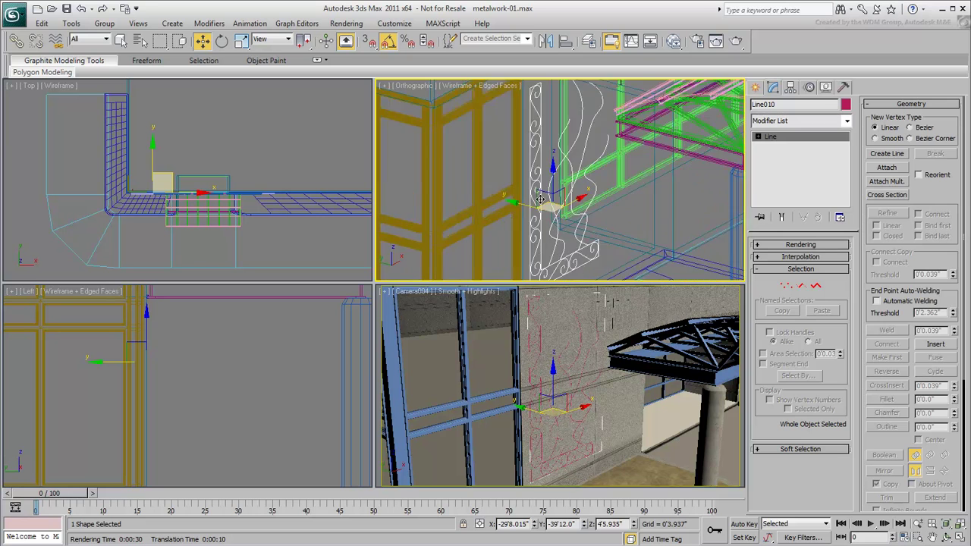
pyautogui.moveTo(545, 196); pyautogui.dragTo(612, 304, button='middle')
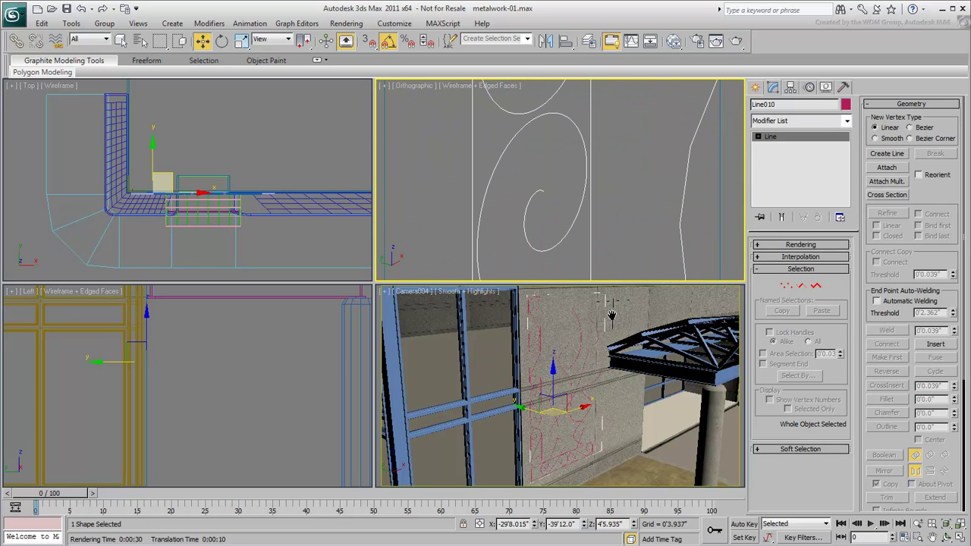
pyautogui.click(799, 245)
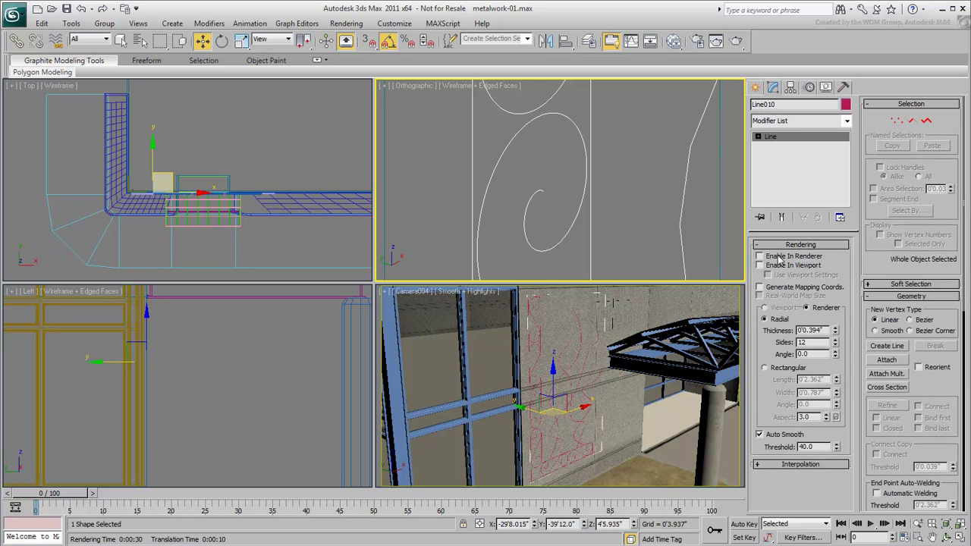
pyautogui.click(778, 258)
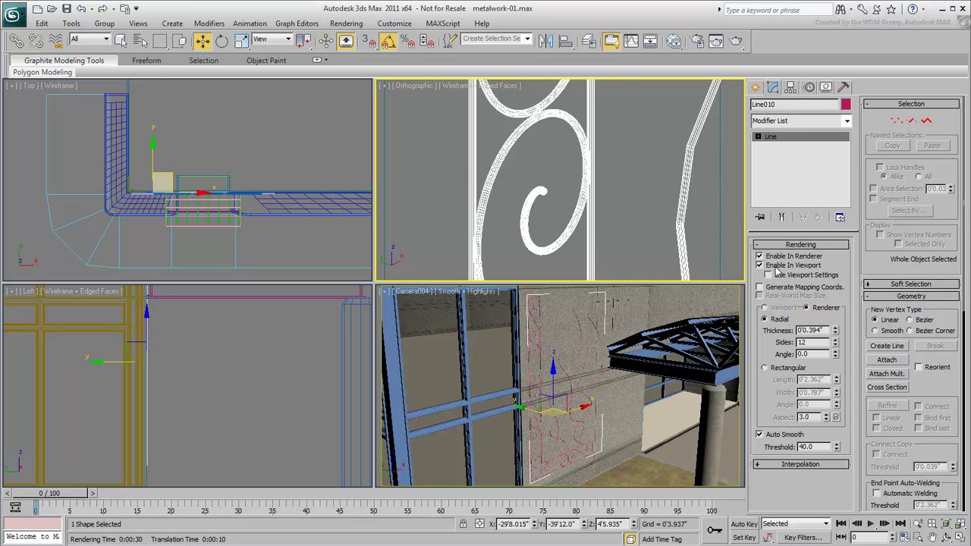
# - Shade the orthographic view without edged faces and set the shape's radial thickness to 0'0.921"
pyautogui.press('F3')
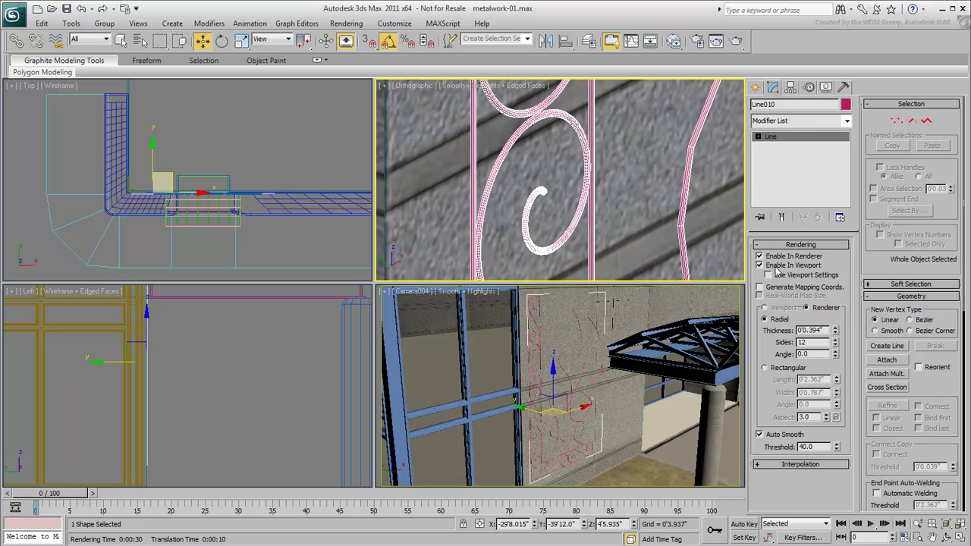
pyautogui.press('F4')
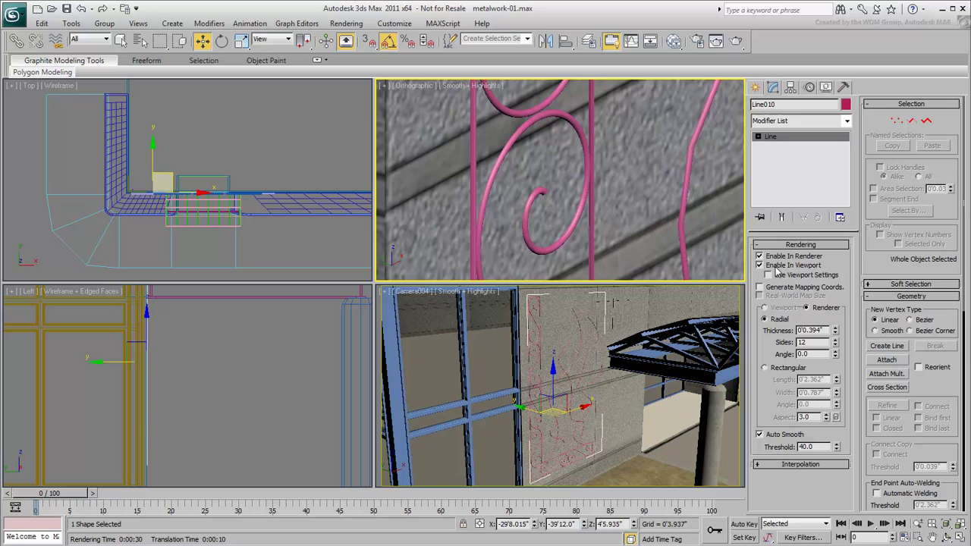
pyautogui.moveTo(836, 328); pyautogui.dragTo(749, 314)
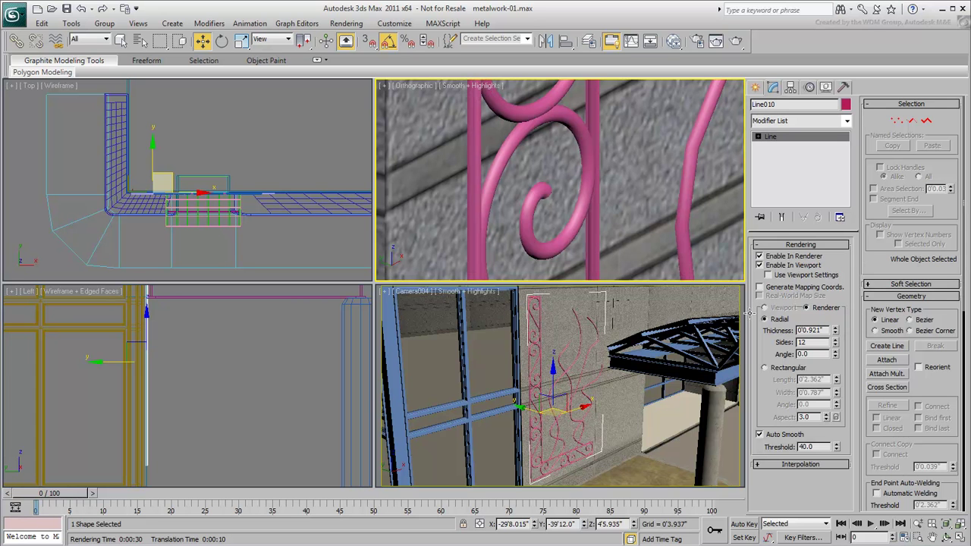
# - Render the Camera004 view to check the thickened metalwork, and close the rendered image
pyautogui.rightClick(699, 319)
pyautogui.click(737, 42)
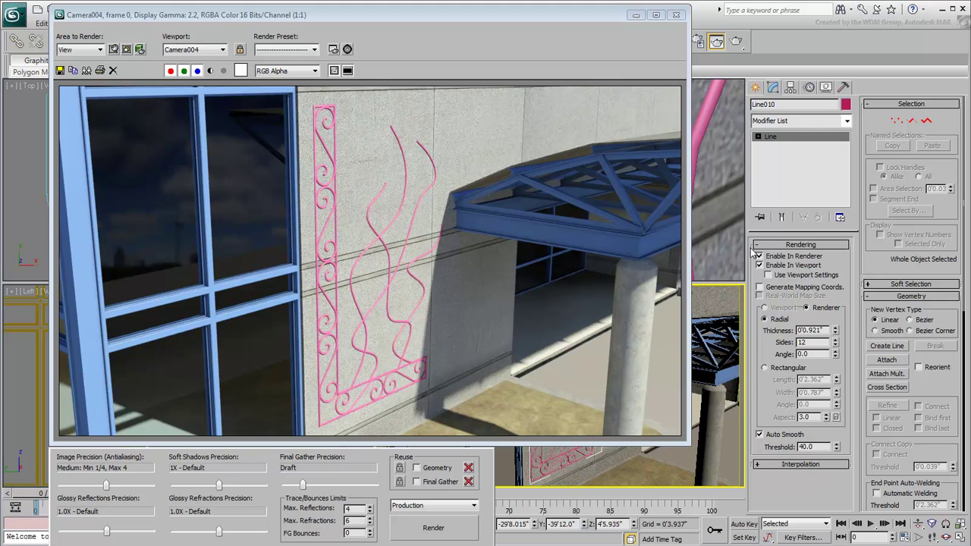
pyautogui.click(676, 14)
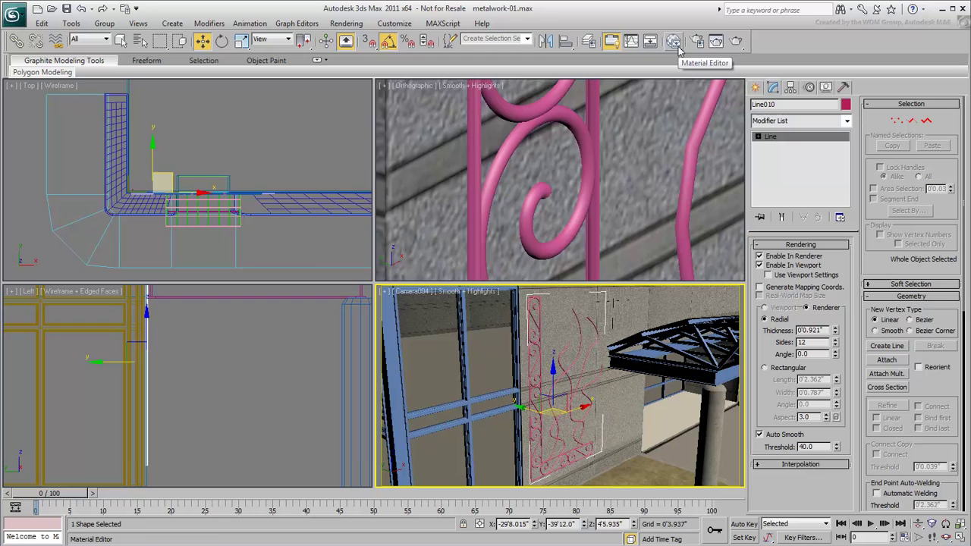
# - Assign the Blue Metal material to the metalwork shape and close the material editor
pyautogui.click(678, 42)
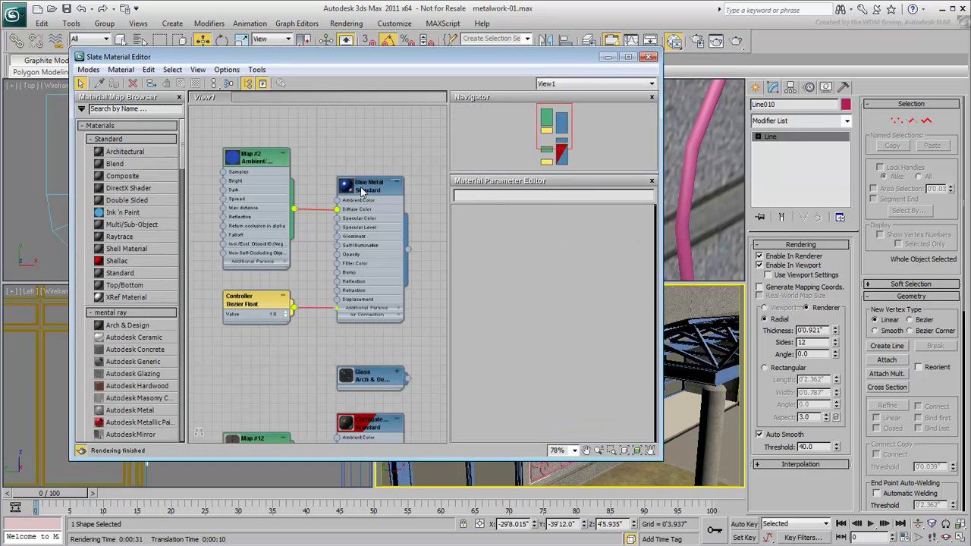
pyautogui.click(361, 187)
pyautogui.doubleClick(355, 190)
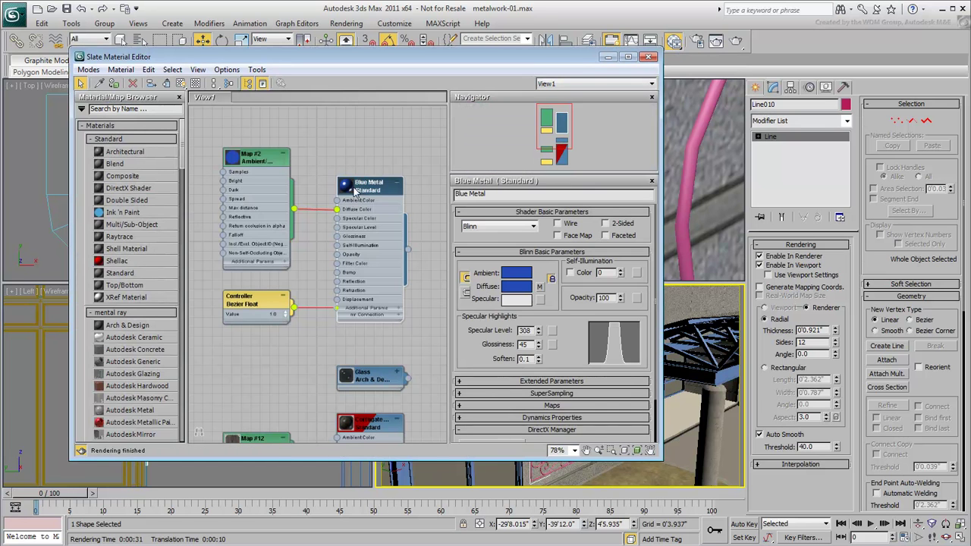
pyautogui.click(114, 83)
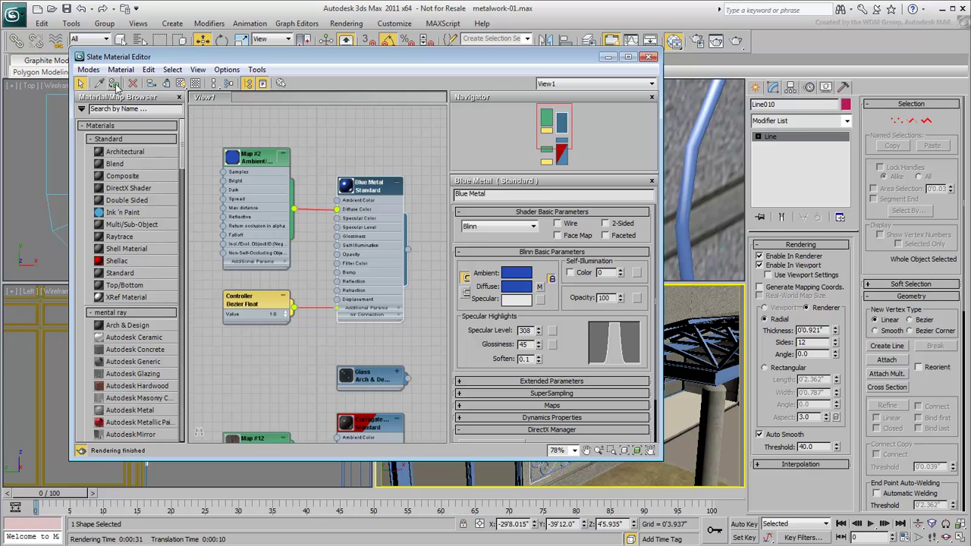
pyautogui.click(649, 57)
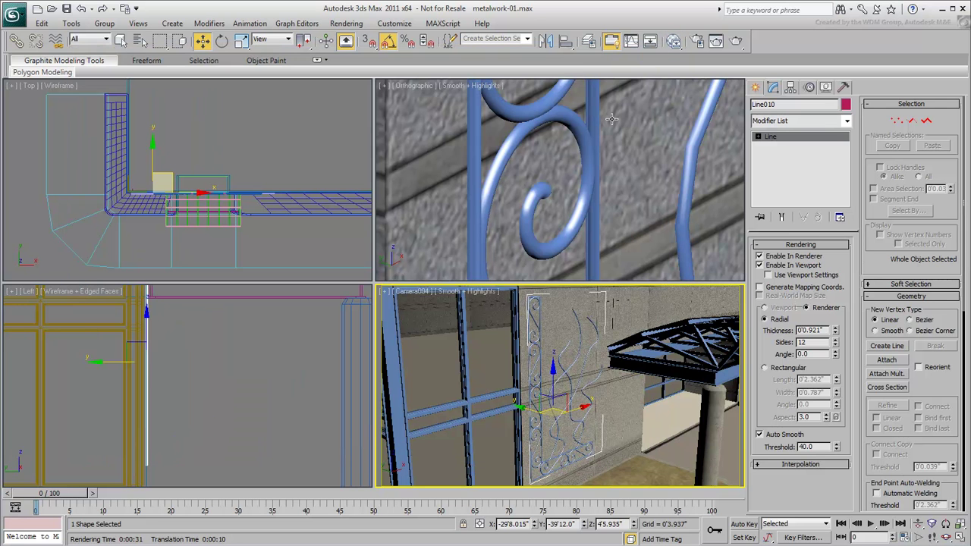
# - Render the Camera004 view to check the Blue Metal material, and close the rendered image
pyautogui.rightClick(575, 338)
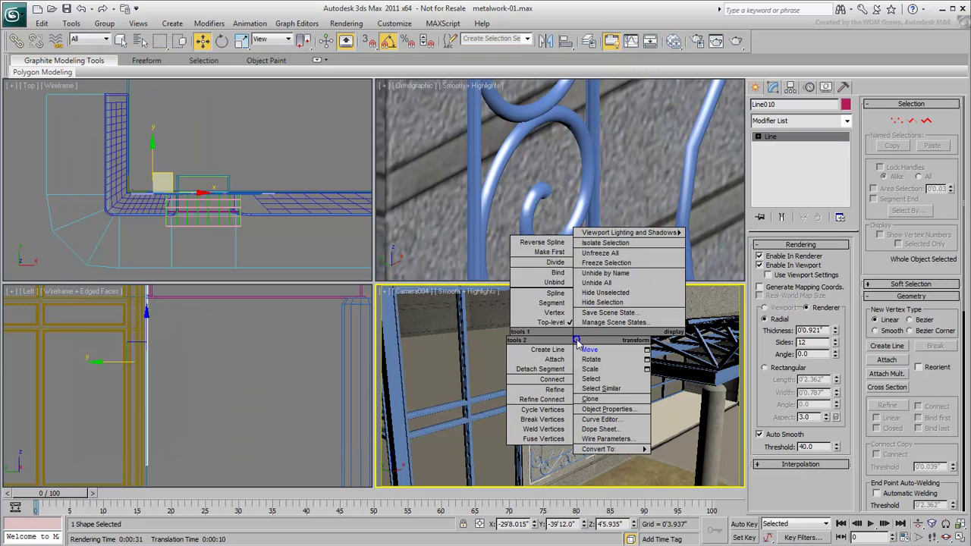
pyautogui.click(738, 43)
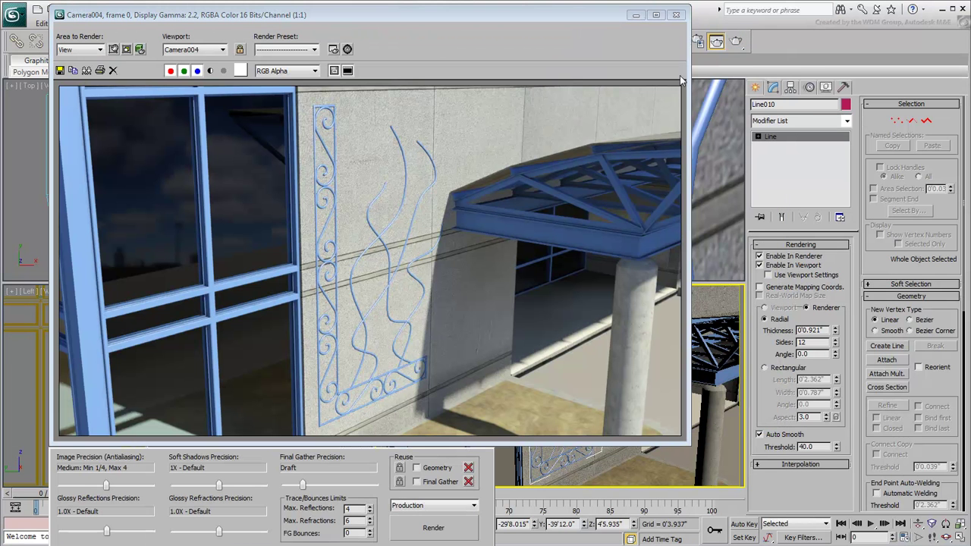
pyautogui.click(677, 15)
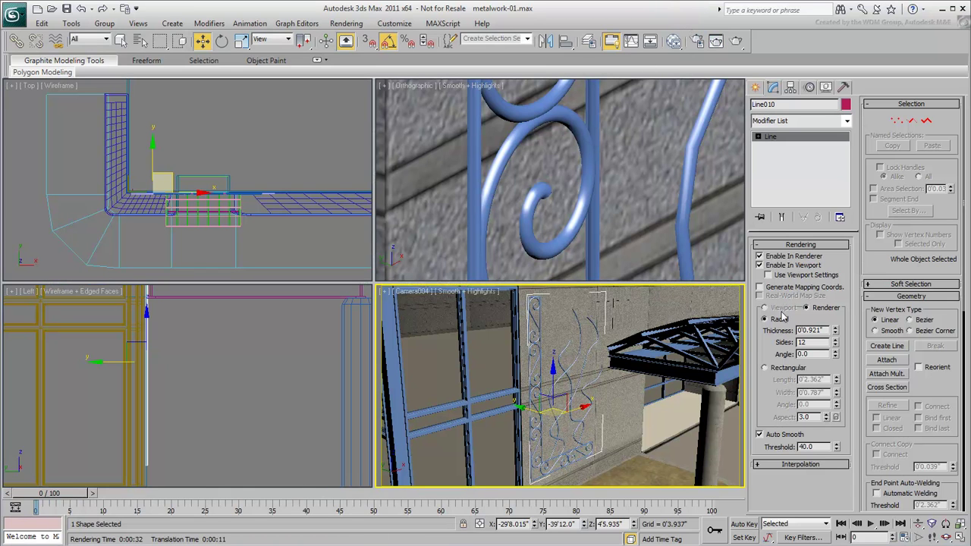
# - Switch the shape's cross-section to Rectangular with a length of 0'3.26" and show edged faces in the camera view
pyautogui.click(770, 369)
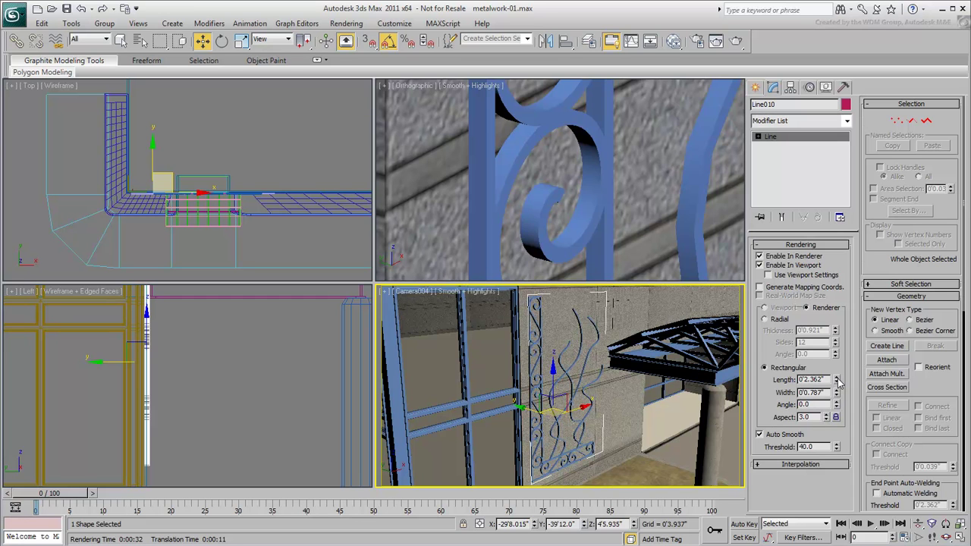
pyautogui.moveTo(838, 381); pyautogui.dragTo(835, 353)
pyautogui.press('F4')
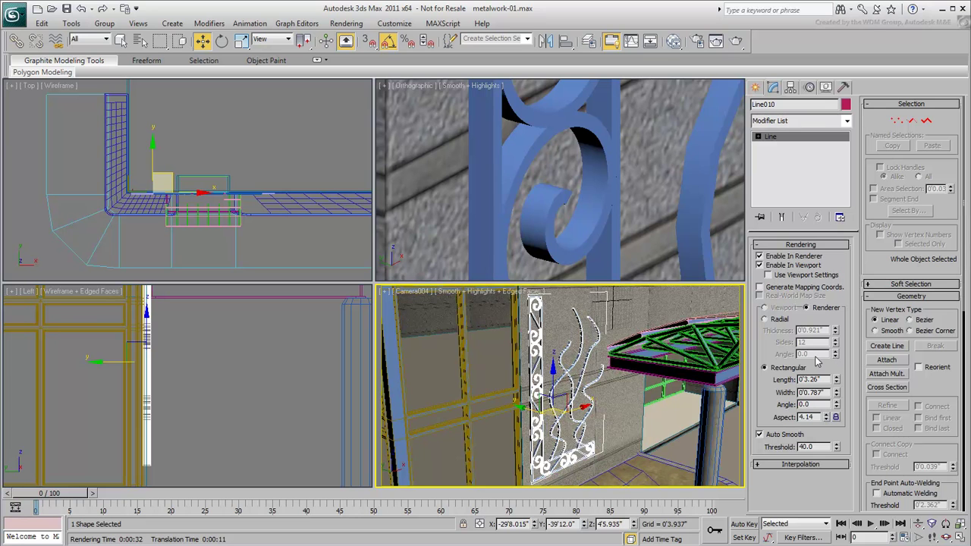
# - Hide edged faces in the camera view, show them in the orthographic view, and reframe that view on the metalwork's scrolls and curves
pyautogui.press('F4')
pyautogui.rightClick(562, 182)
pyautogui.press('F4')
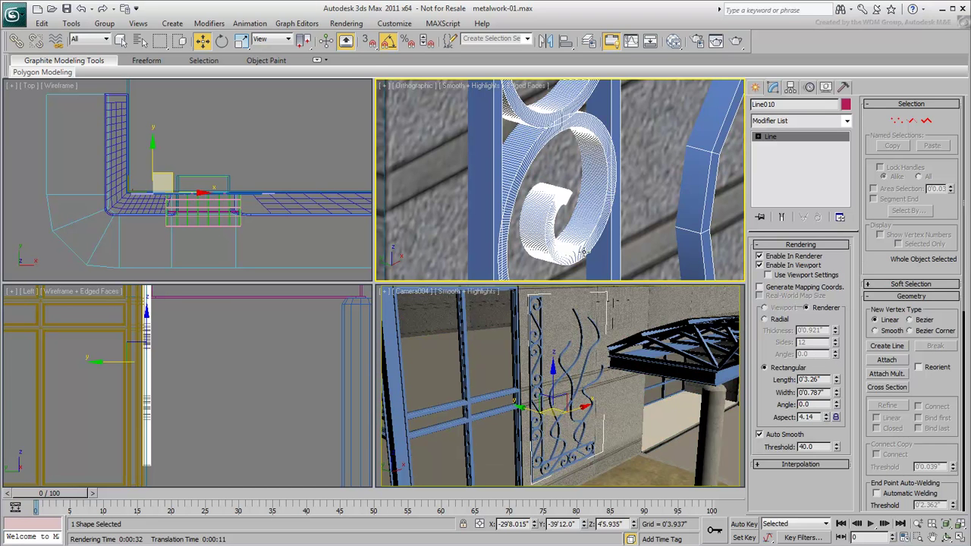
pyautogui.keyDown('alt'); pyautogui.moveTo(587, 252); pyautogui.dragTo(579, 213, button='middle'); pyautogui.keyUp('alt')
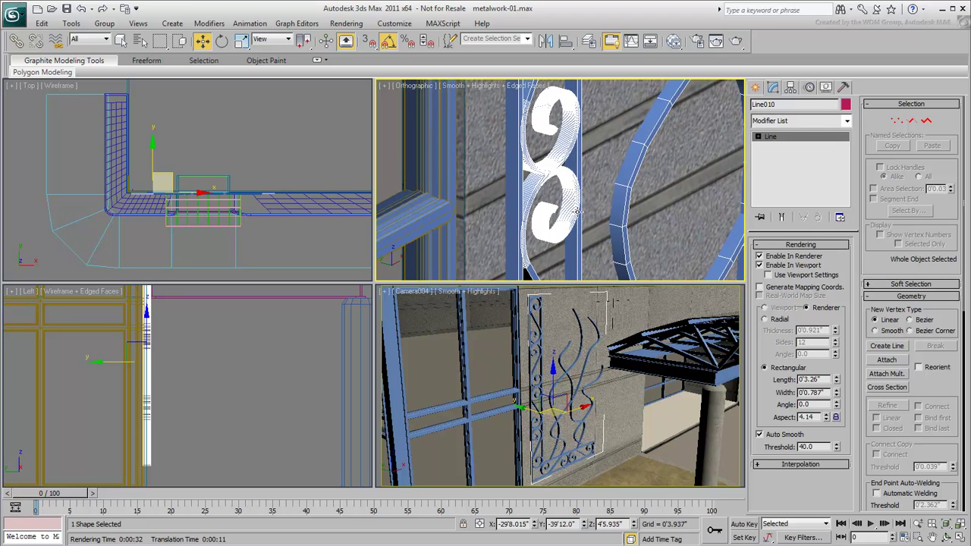
# - Enable Adaptive interpolation for the metalwork shape, toggling it off and on again to compare the curve segmentation
pyautogui.click(800, 465)
pyautogui.click(786, 500)
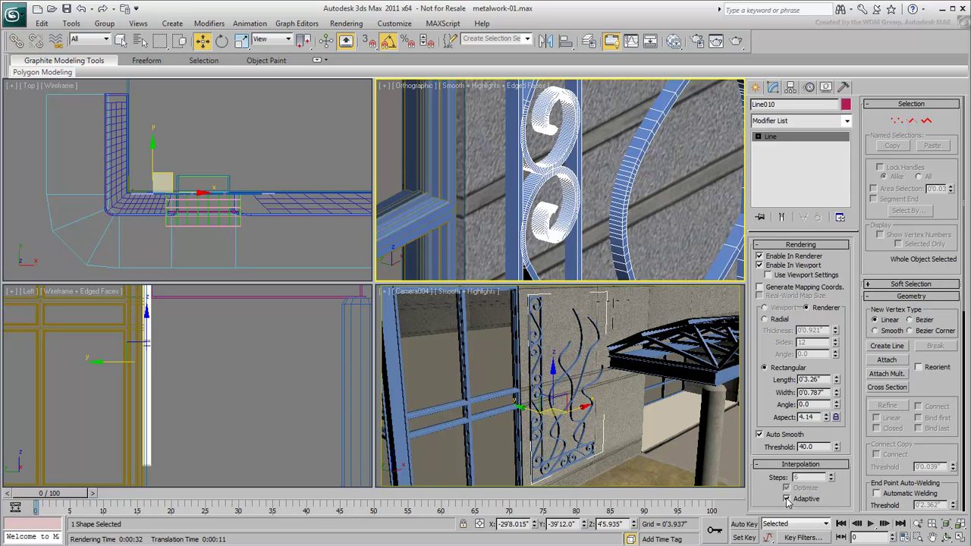
pyautogui.click(786, 500)
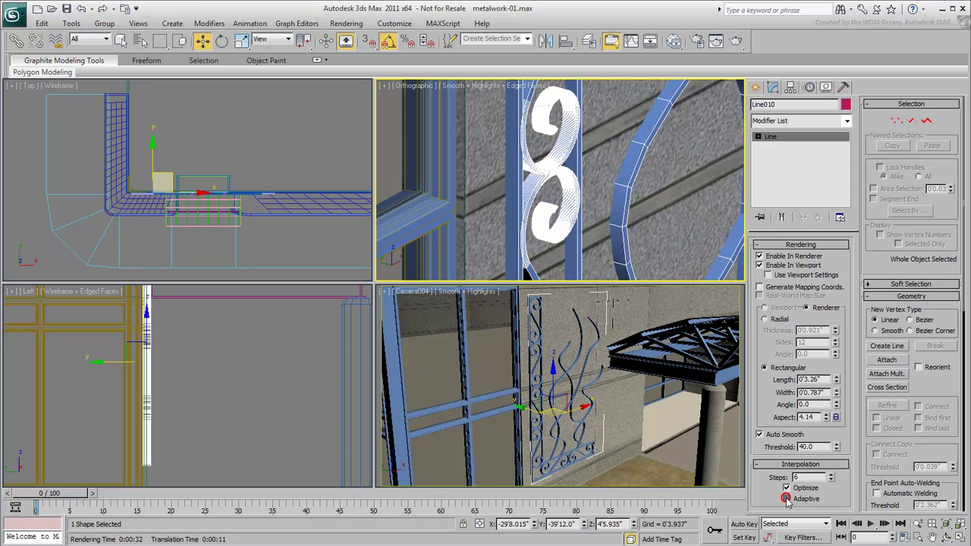
pyautogui.click(787, 500)
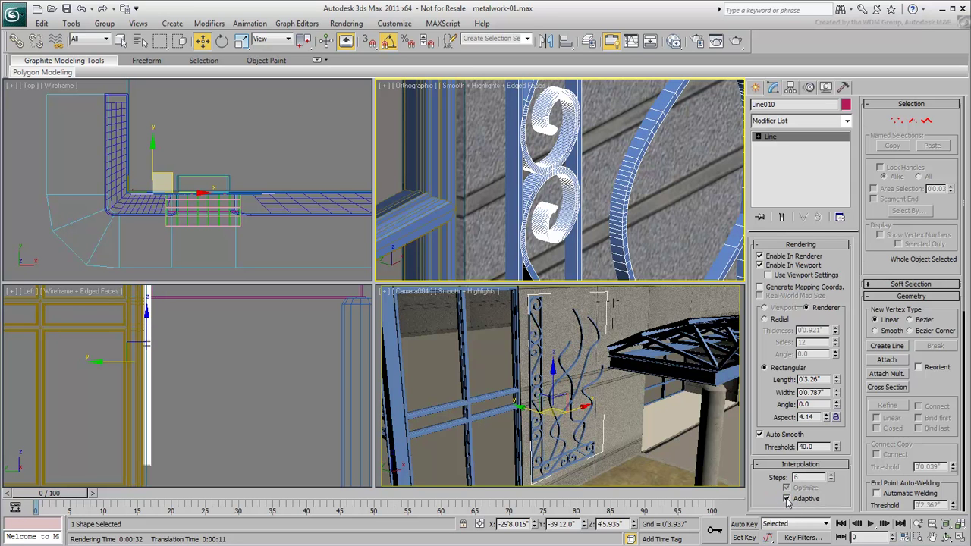
# - Render the Camera004 view to check the rectangular metalwork with adaptive curves, and close the rendered image
pyautogui.rightClick(650, 379)
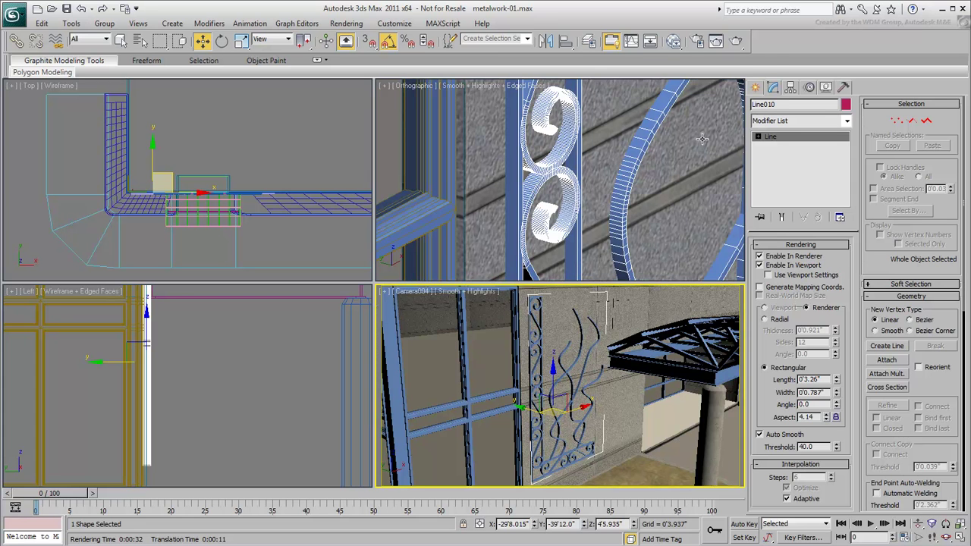
pyautogui.click(736, 40)
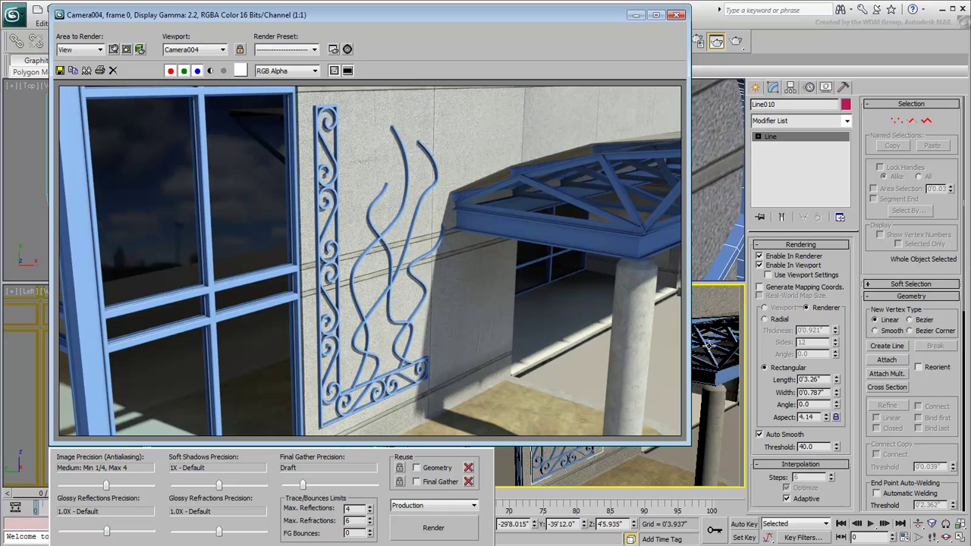
pyautogui.click(678, 16)
# - Change the orthographic view to a wireframe Front view and deselect the metalwork shape
pyautogui.rightClick(645, 220)
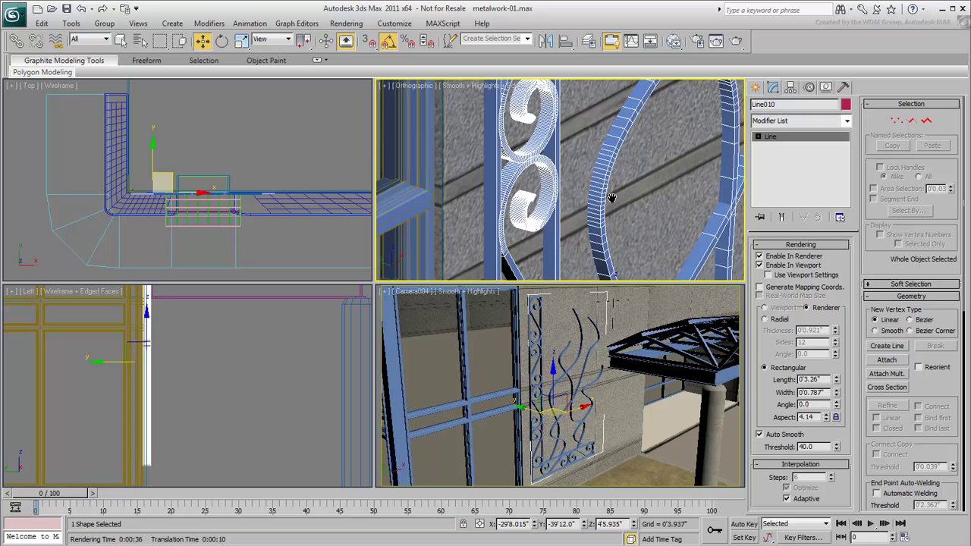
pyautogui.press('f')
pyautogui.press('F3')
pyautogui.click(601, 220)
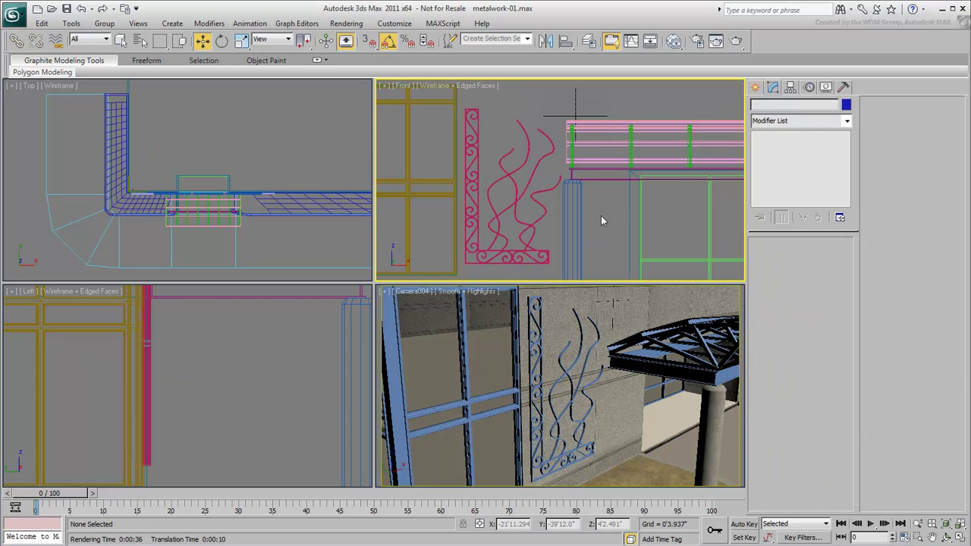
# - Activate the home grid in place of the grid helper above the mural, deselect the helper, and make the camera view active
pyautogui.click(559, 122)
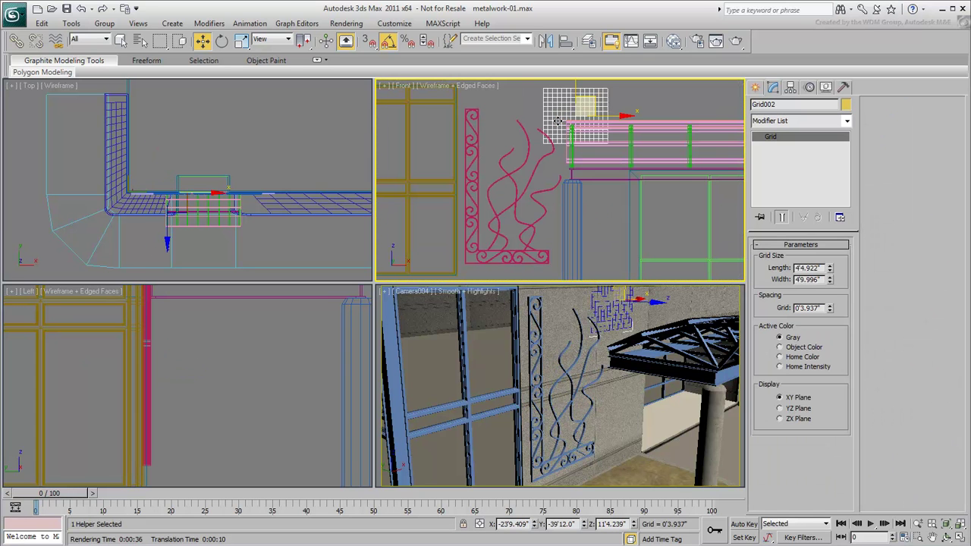
pyautogui.rightClick(558, 121)
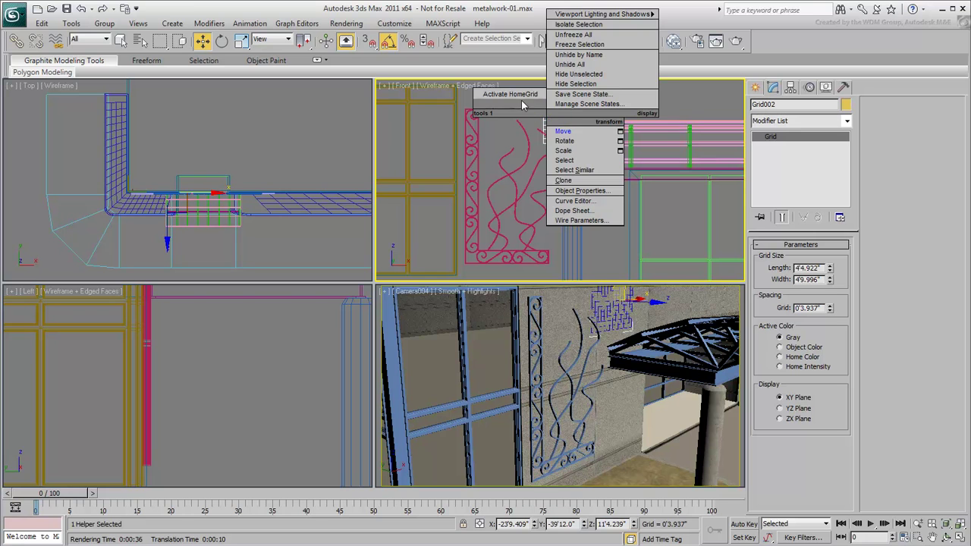
pyautogui.click(520, 97)
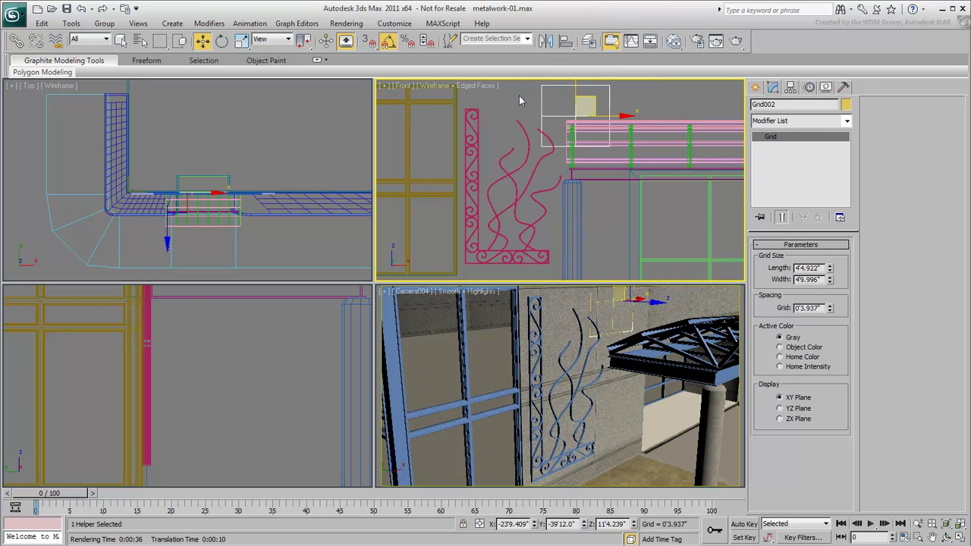
pyautogui.click(589, 219)
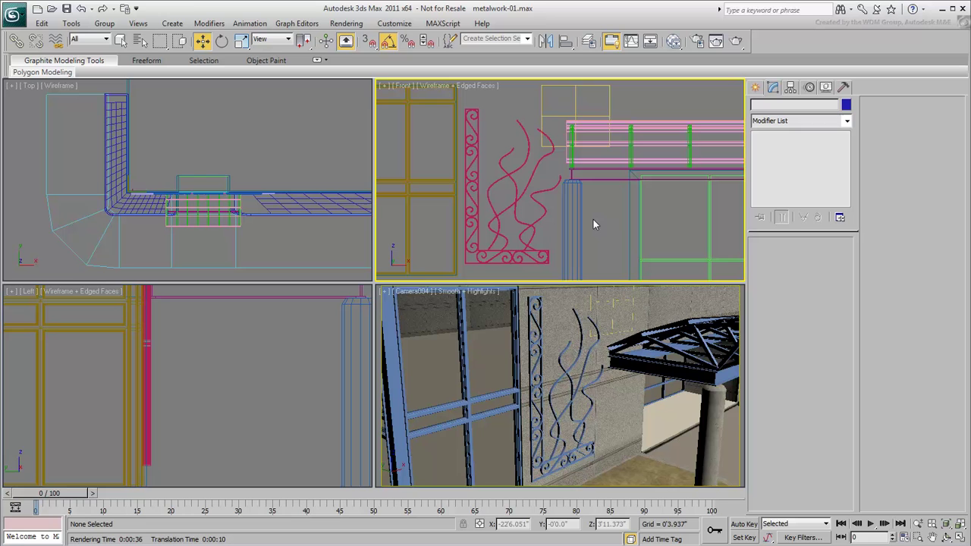
pyautogui.click(577, 338)
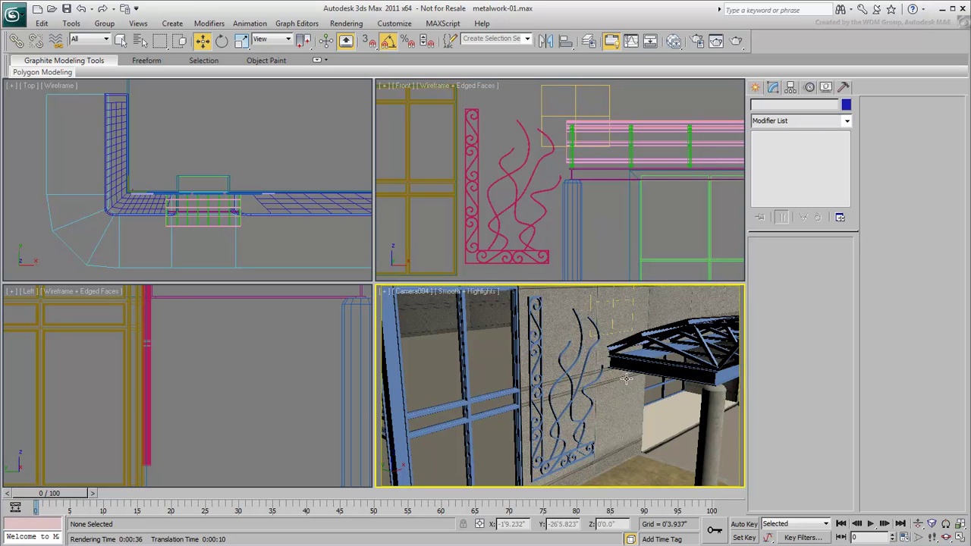